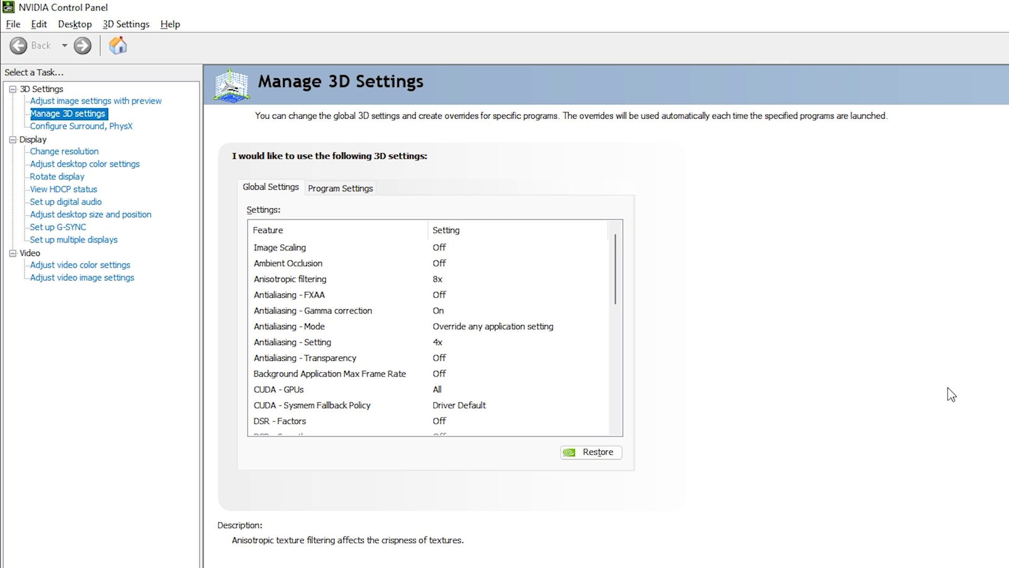
# Open the Adjust Image Settings with Preview page with 'Use the advanced 3D image settings' chosen
pyautogui.moveTo(276, 267)
pyautogui.click(128, 102)
pyautogui.moveTo(370, 375)
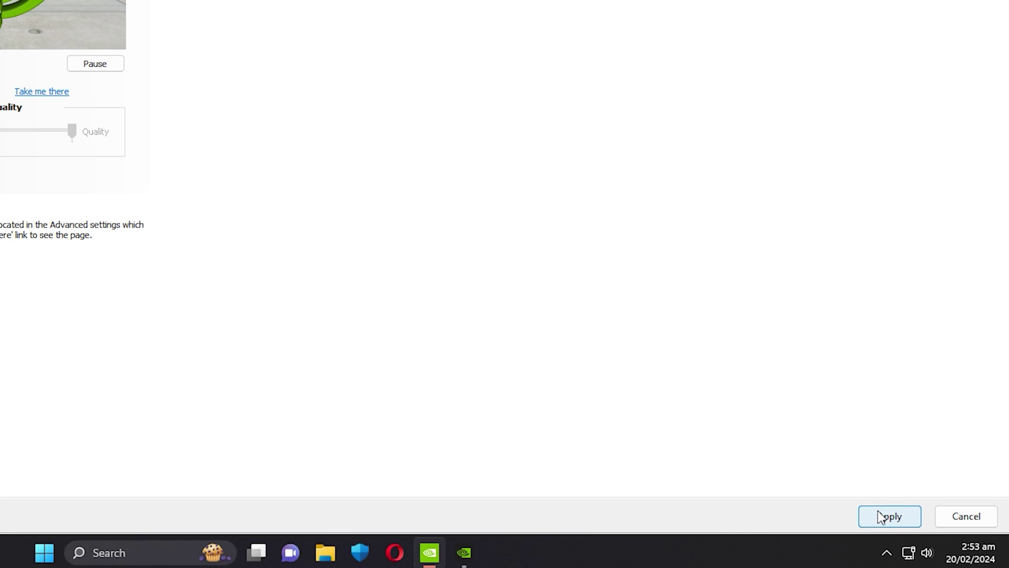
# Apply the advanced 3D image settings and set the PhysX processor to GeForce GTX 1660 Ti
pyautogui.click(889, 518)
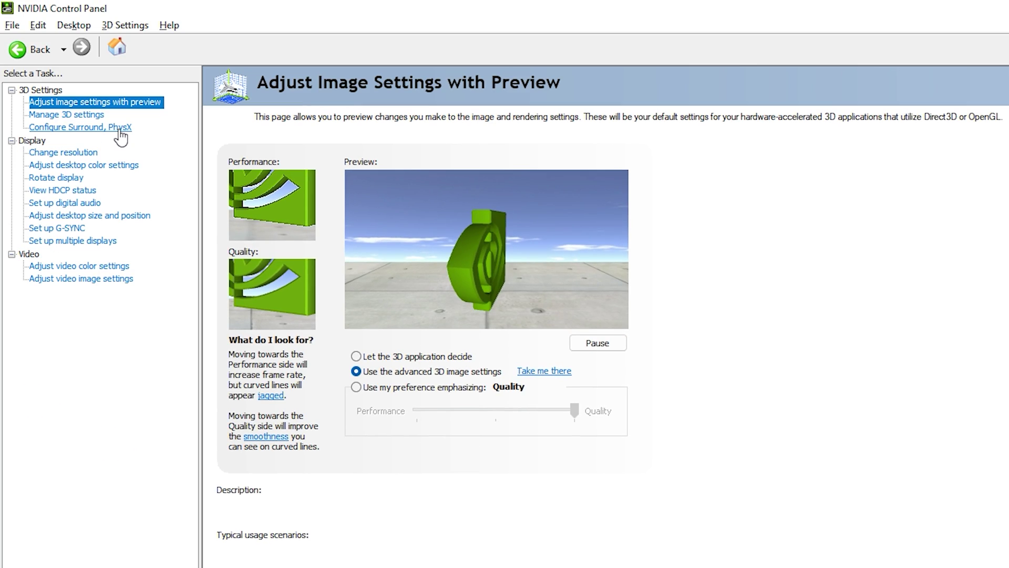
pyautogui.click(90, 129)
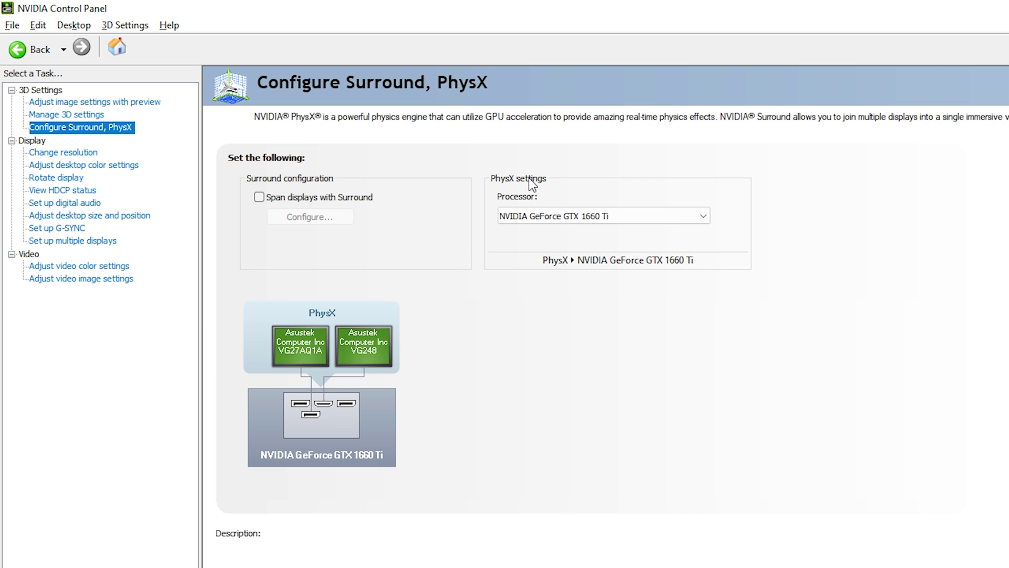
pyautogui.click(570, 215)
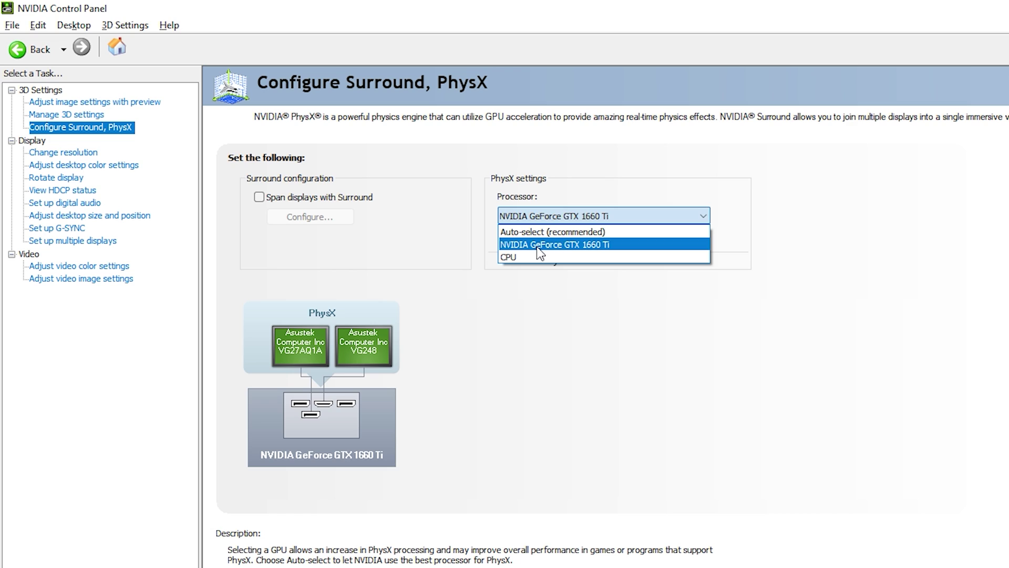
pyautogui.click(614, 246)
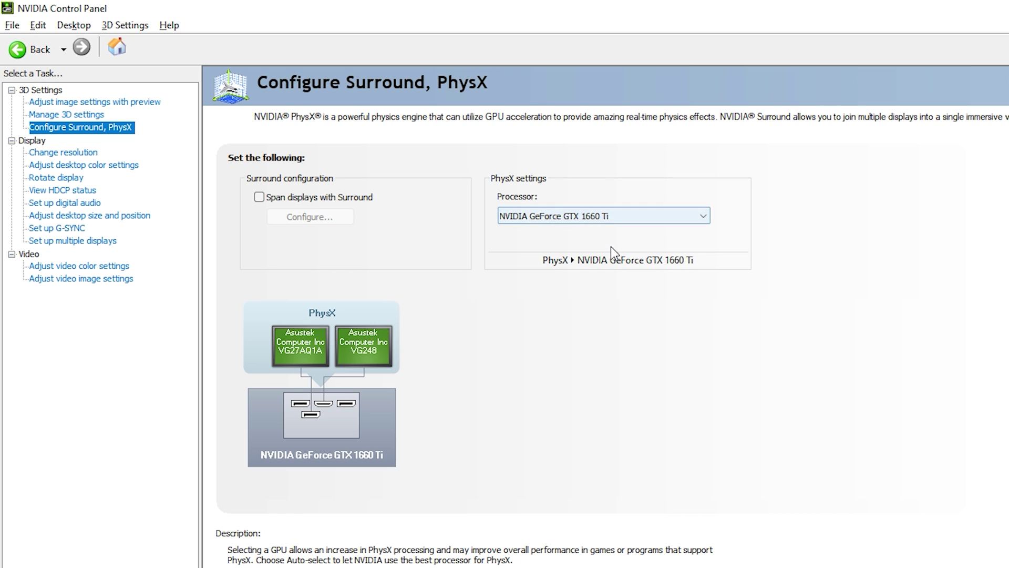
# In Manage 3D settings, set global Image Scaling to On (GPU Scaling & Sharpening)
pyautogui.click(68, 117)
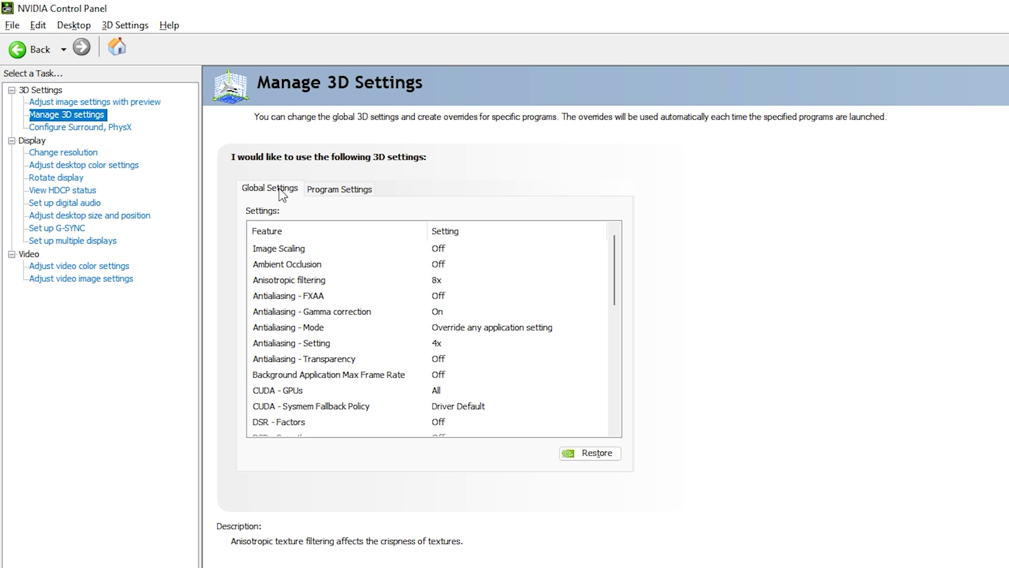
pyautogui.click(300, 249)
pyautogui.click(478, 251)
pyautogui.click(479, 251)
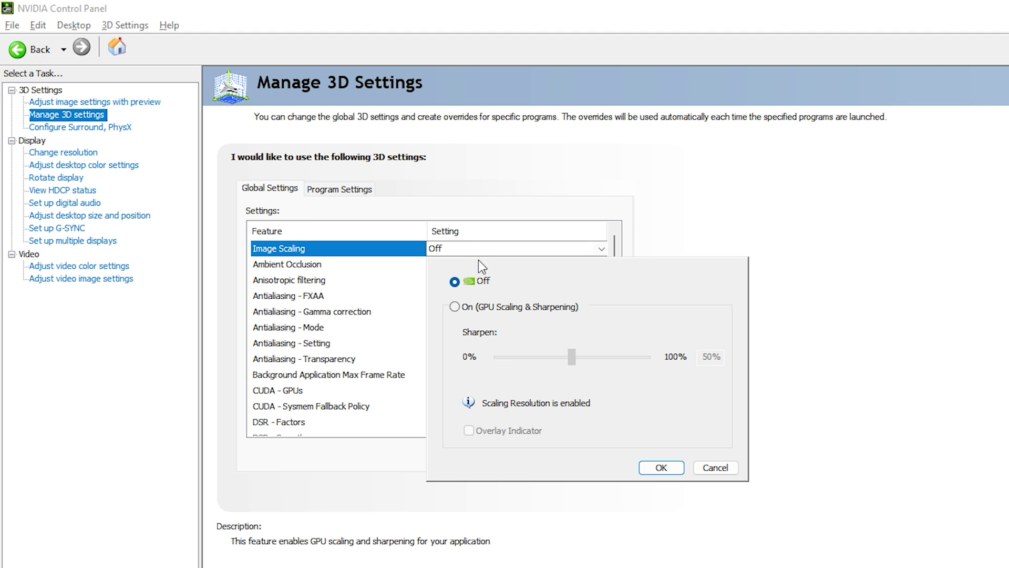
pyautogui.click(466, 309)
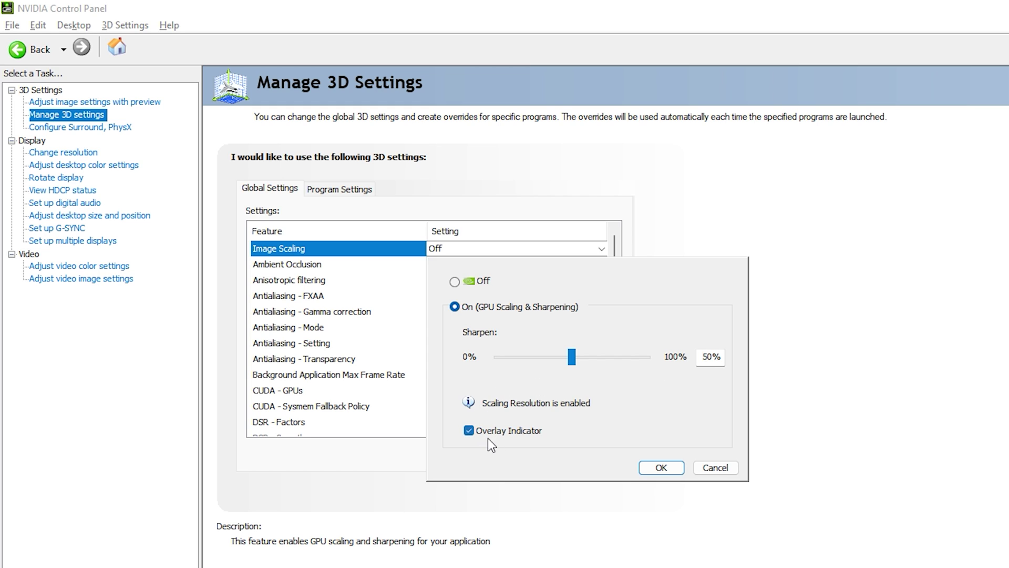
# Confirm Image Scaling On, set Ambient Occlusion to Performance and anisotropic filtering to 16x
pyautogui.click(660, 468)
pyautogui.click(295, 265)
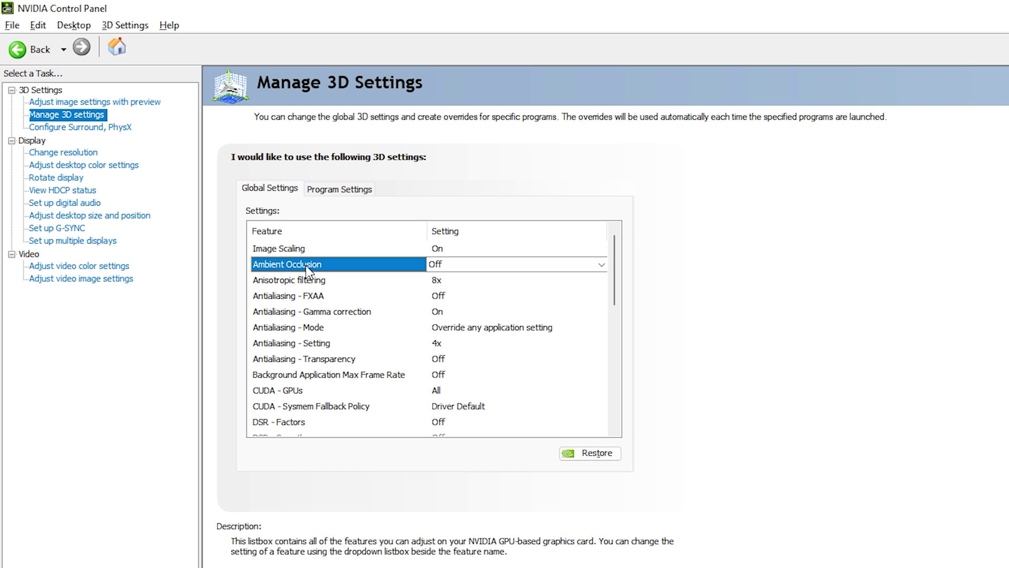
pyautogui.click(456, 267)
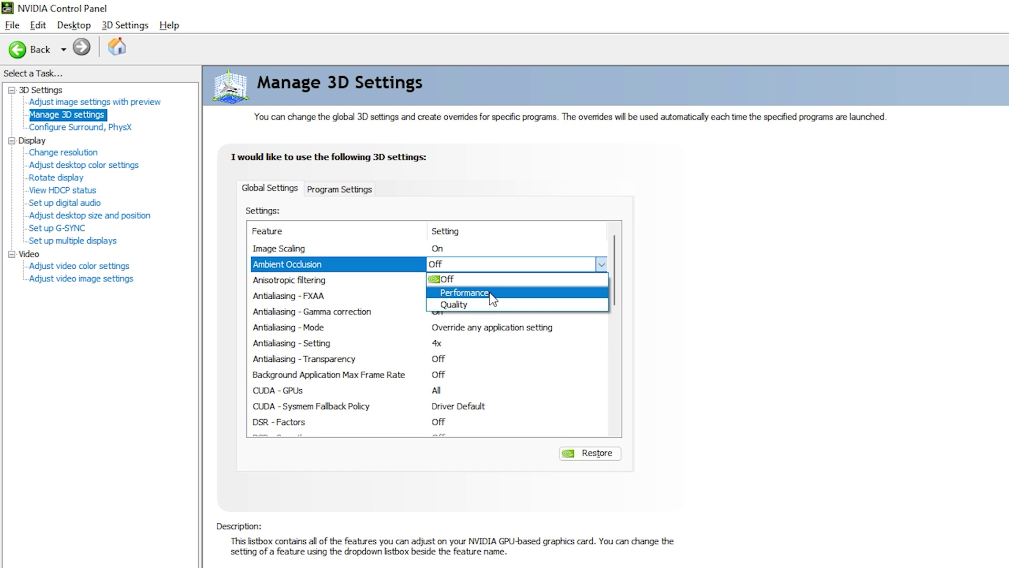
pyautogui.click(490, 292)
pyautogui.click(468, 280)
pyautogui.click(485, 280)
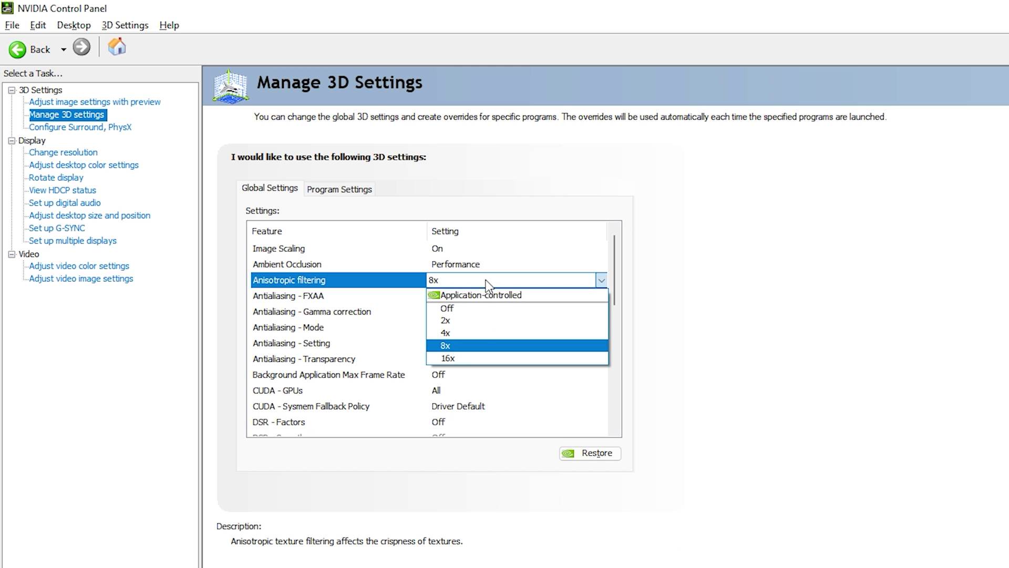
pyautogui.click(463, 358)
# Turn FXAA on and antialiasing gamma correction off
pyautogui.click(338, 297)
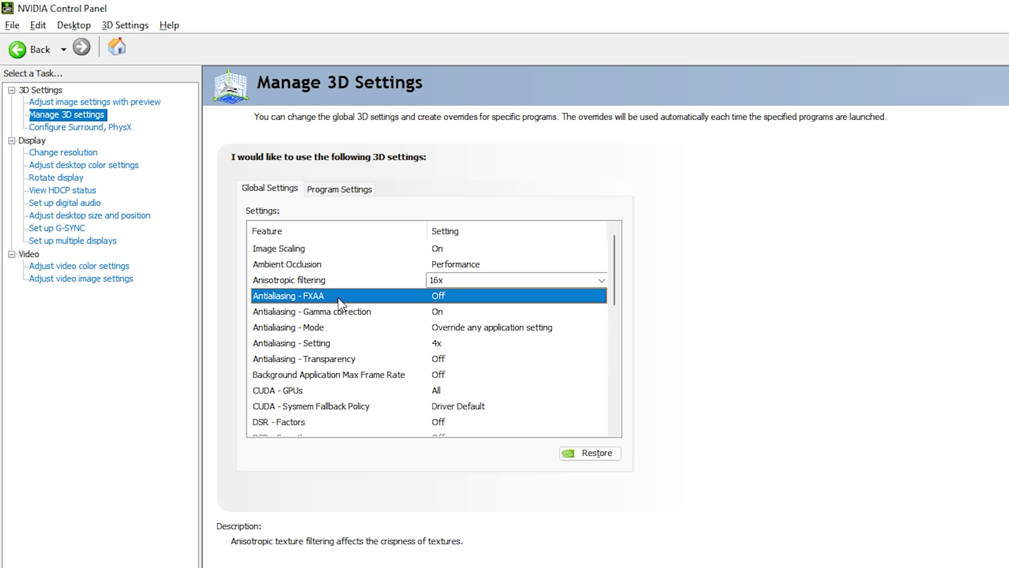
pyautogui.click(474, 296)
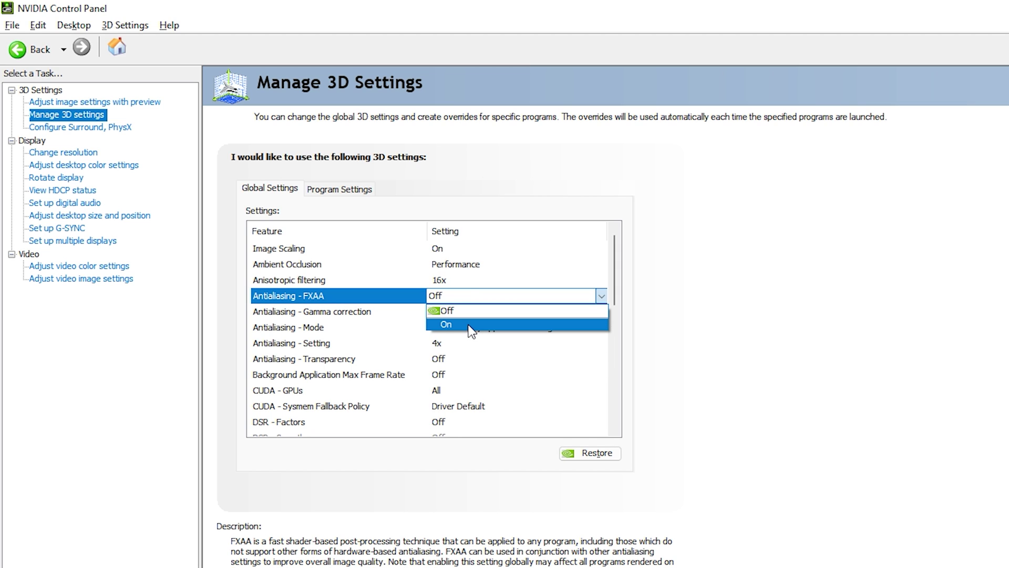
pyautogui.click(471, 327)
pyautogui.click(312, 314)
pyautogui.click(479, 313)
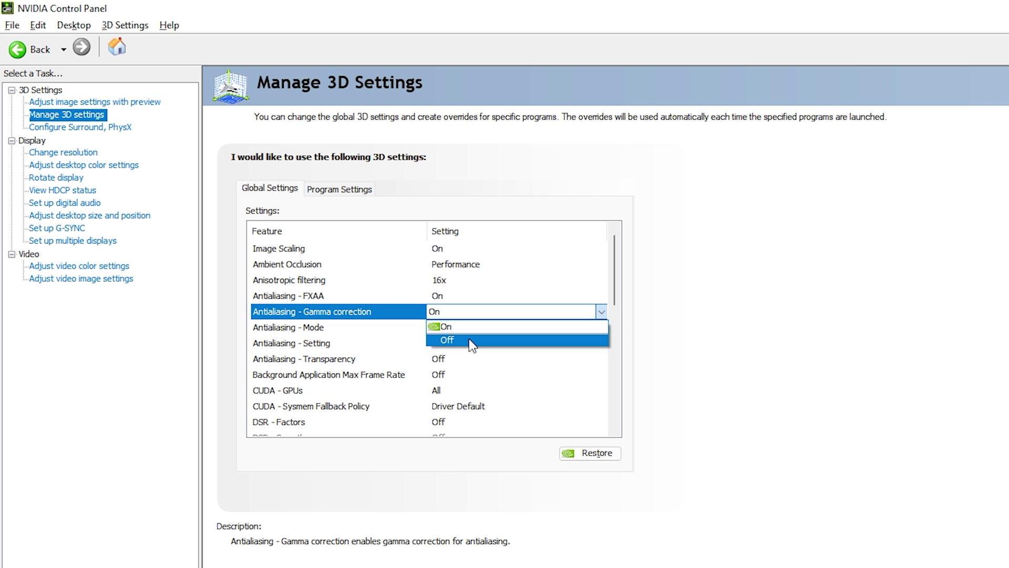
pyautogui.click(470, 344)
# Set antialiasing mode to Override, level 8x, and transparency to 8x (supersample)
pyautogui.click(328, 328)
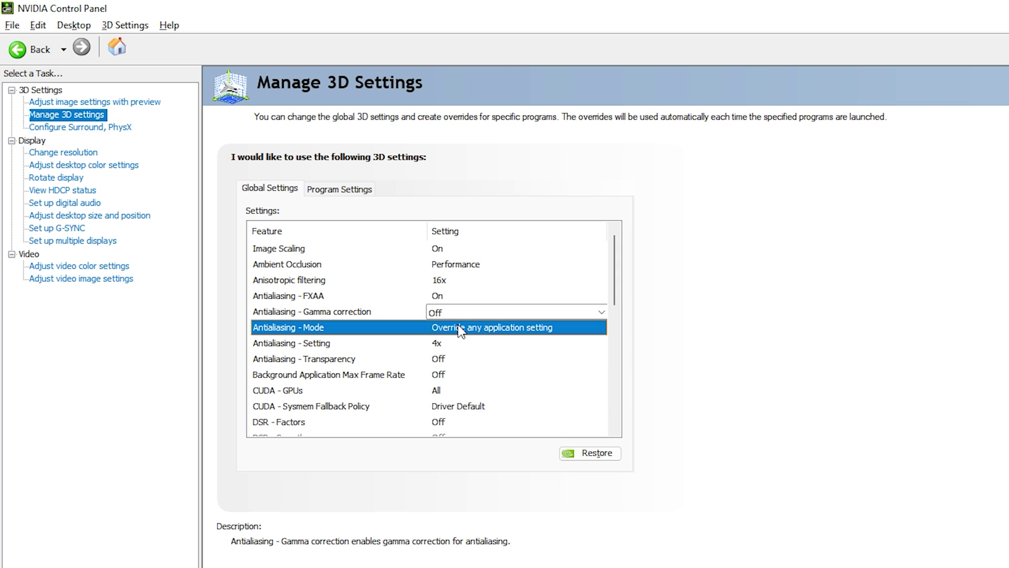
pyautogui.click(460, 329)
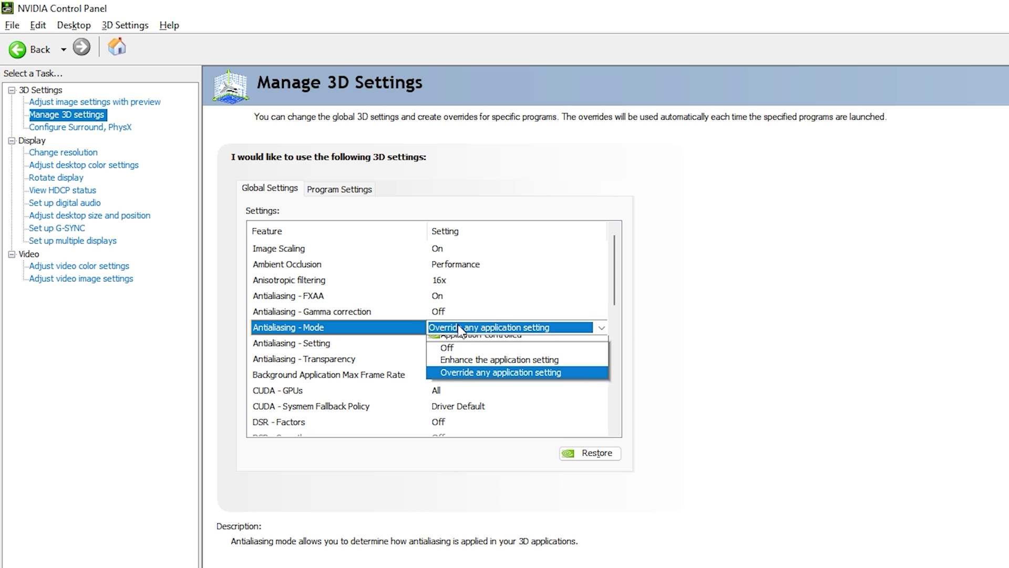
pyautogui.click(482, 381)
pyautogui.click(490, 347)
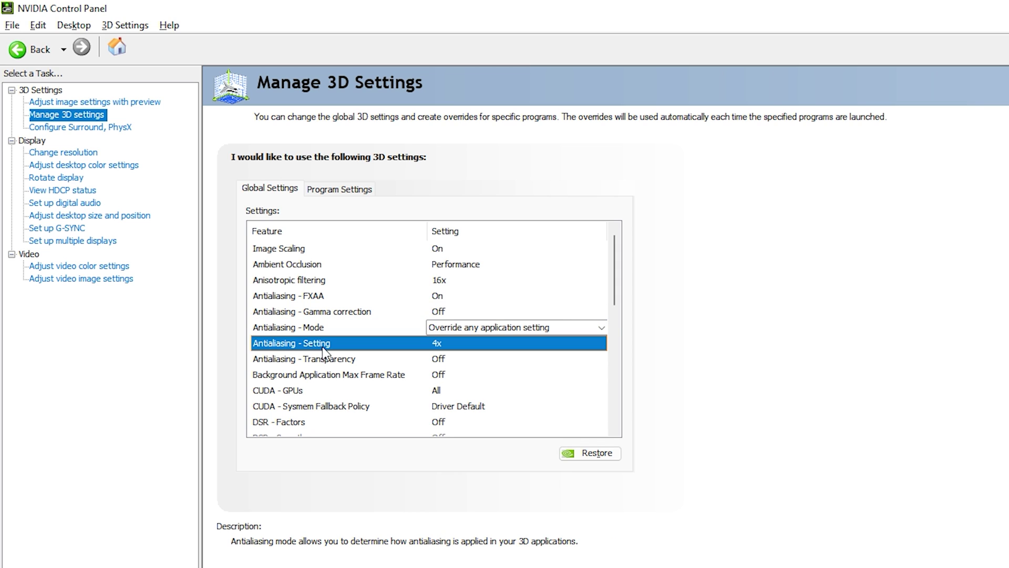
pyautogui.click(490, 345)
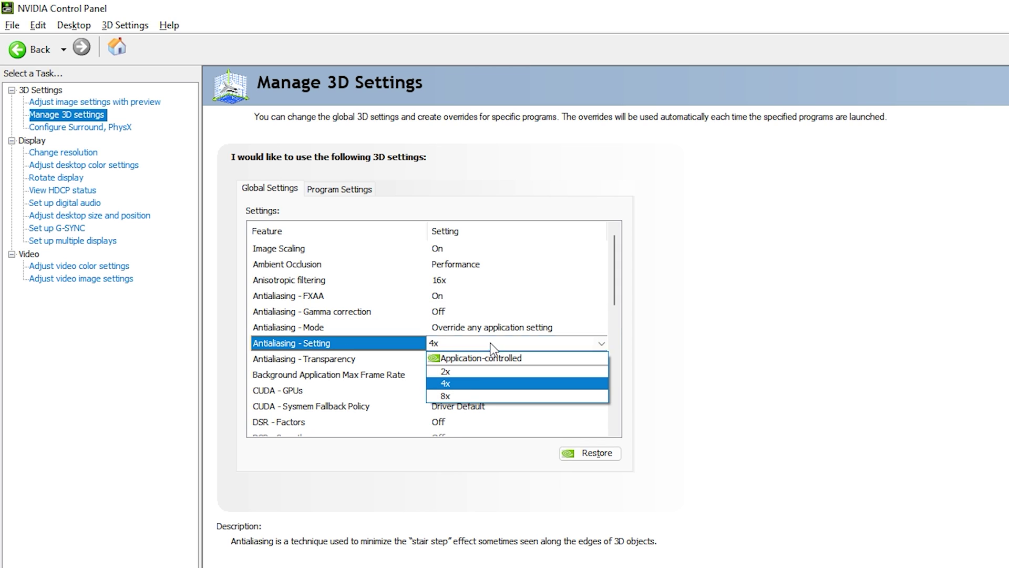
pyautogui.click(480, 395)
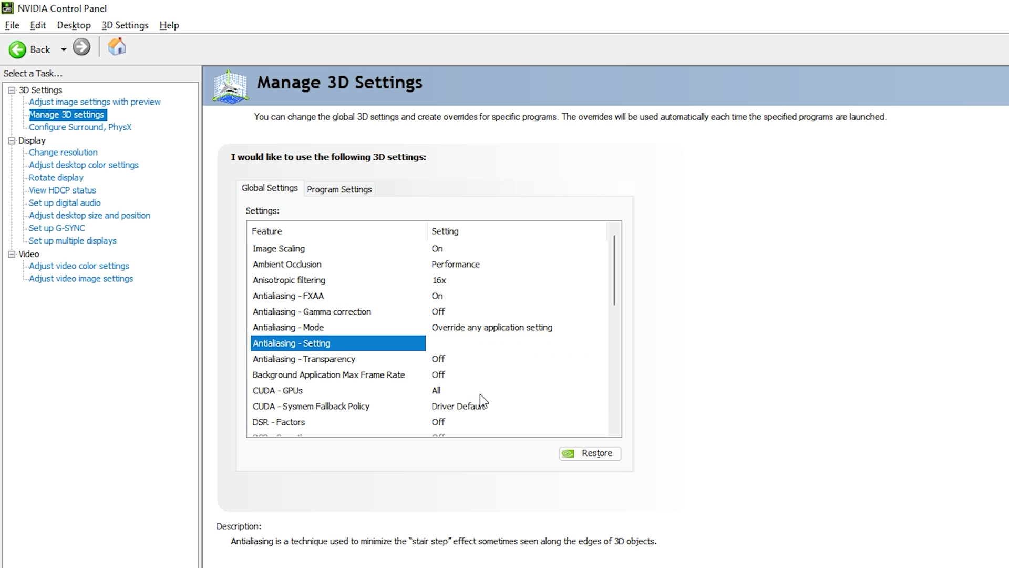
pyautogui.click(447, 362)
pyautogui.click(447, 363)
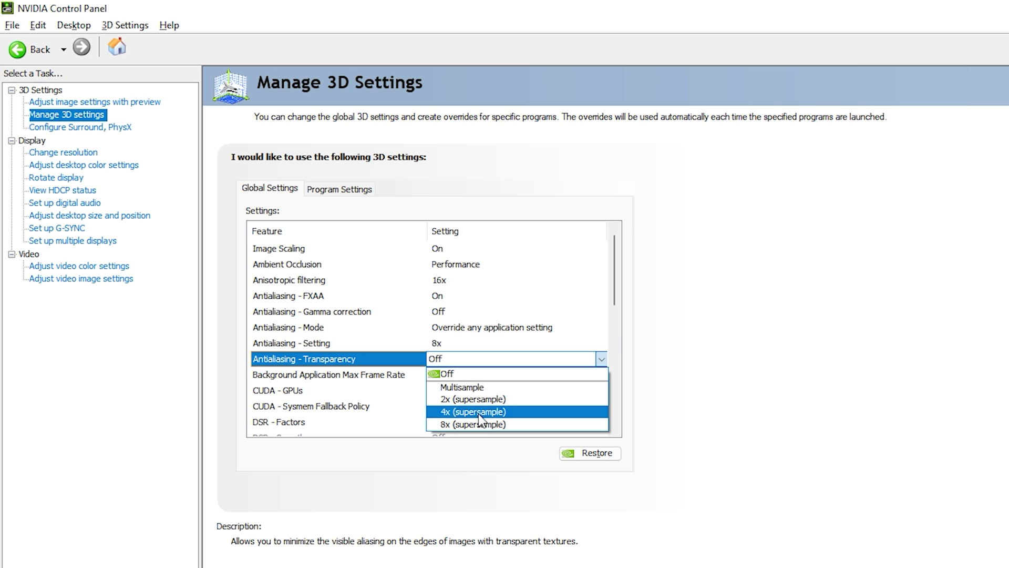
pyautogui.click(515, 423)
# Cap Background Application Max Frame Rate at 200 FPS
pyautogui.click(342, 377)
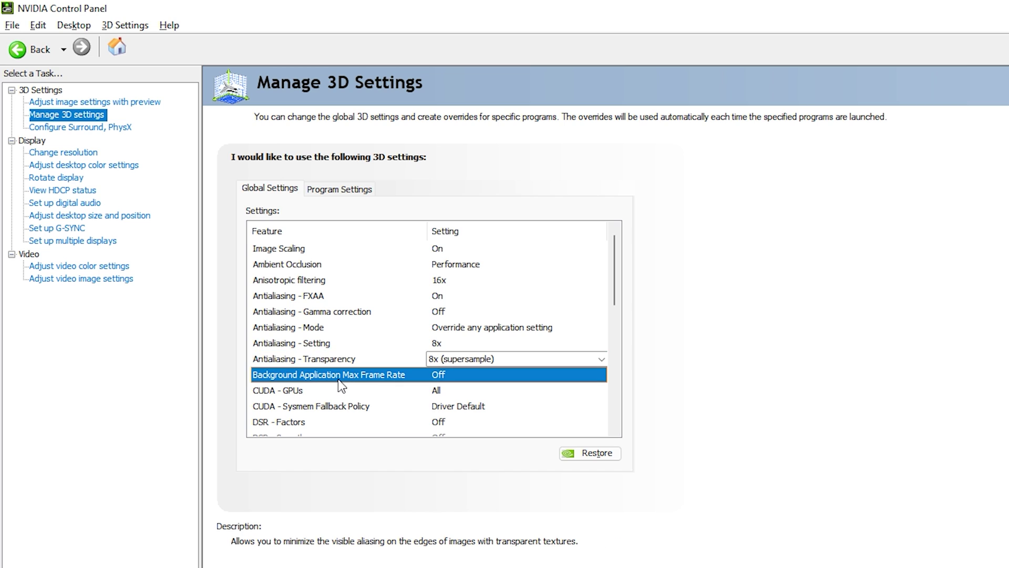
pyautogui.click(481, 375)
pyautogui.click(455, 432)
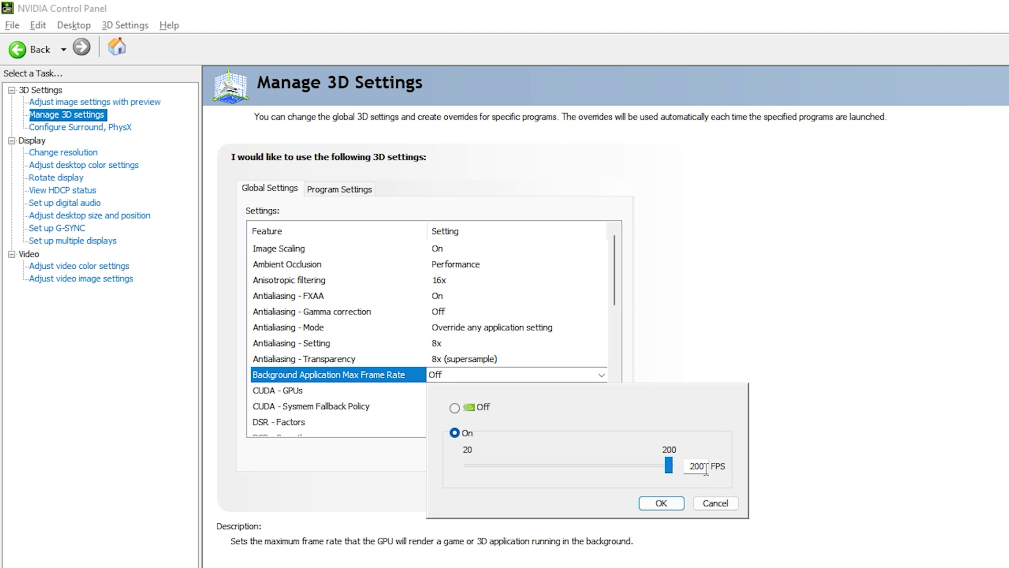
pyautogui.click(661, 504)
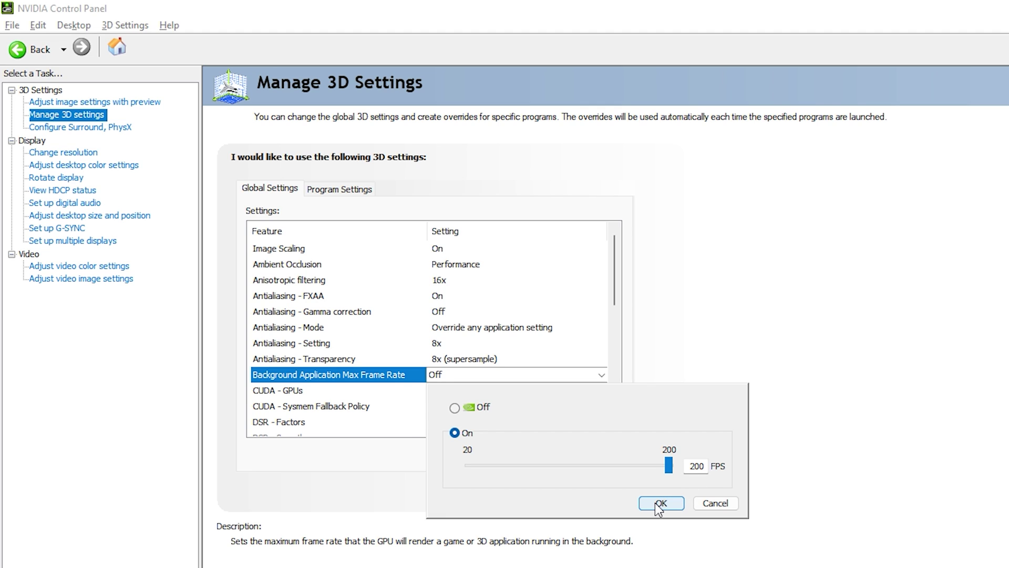
# Keep CUDA GPUs at All and Sysmem Fallback Policy at Driver Default
pyautogui.click(320, 391)
pyautogui.click(468, 390)
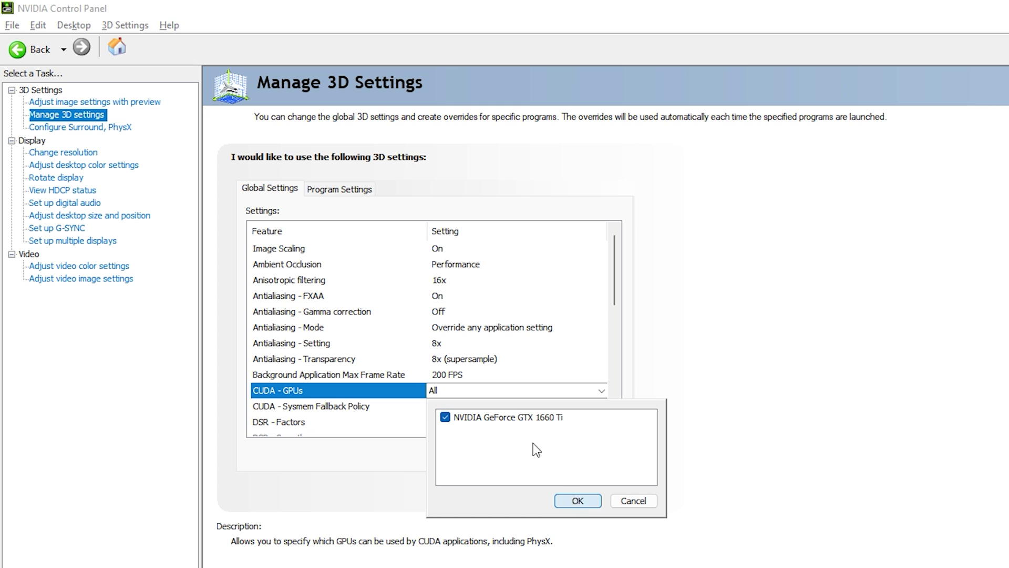
pyautogui.scroll(-1, 368, 379)
pyautogui.click(334, 363)
pyautogui.click(466, 359)
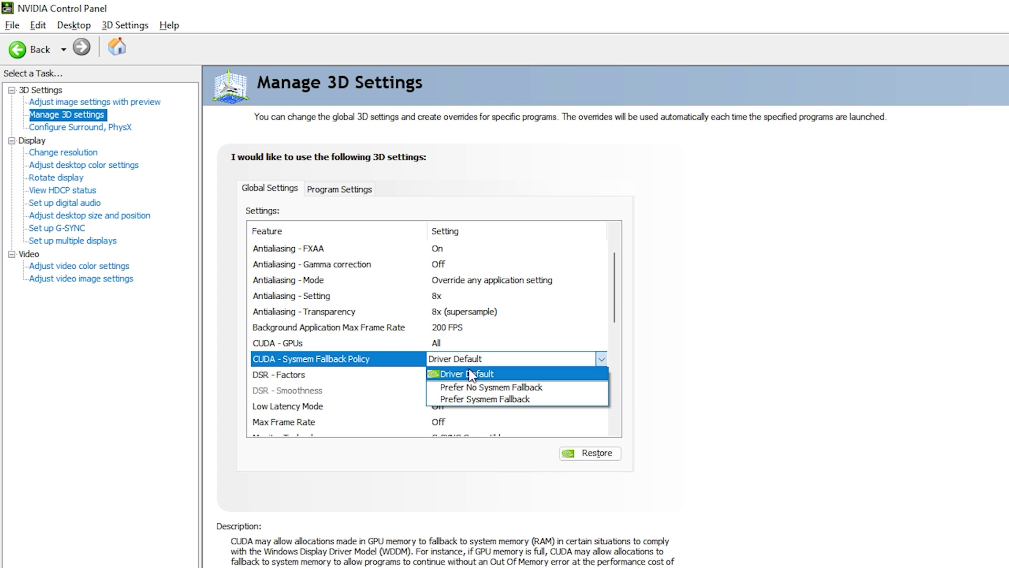
pyautogui.click(494, 375)
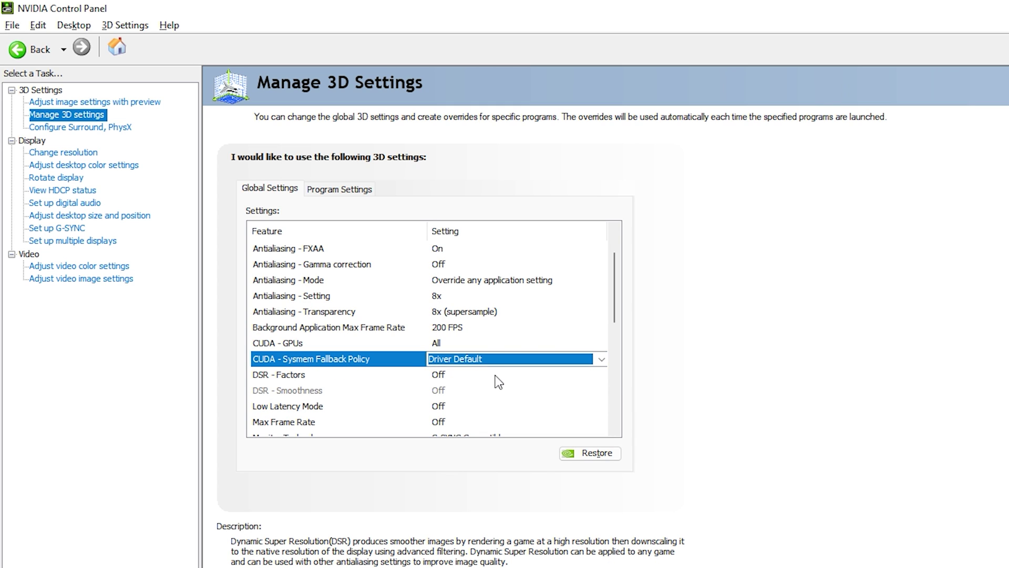
pyautogui.click(266, 380)
# Enable the 2.25x DSR factor and accept 33% DSR smoothness
pyautogui.click(456, 376)
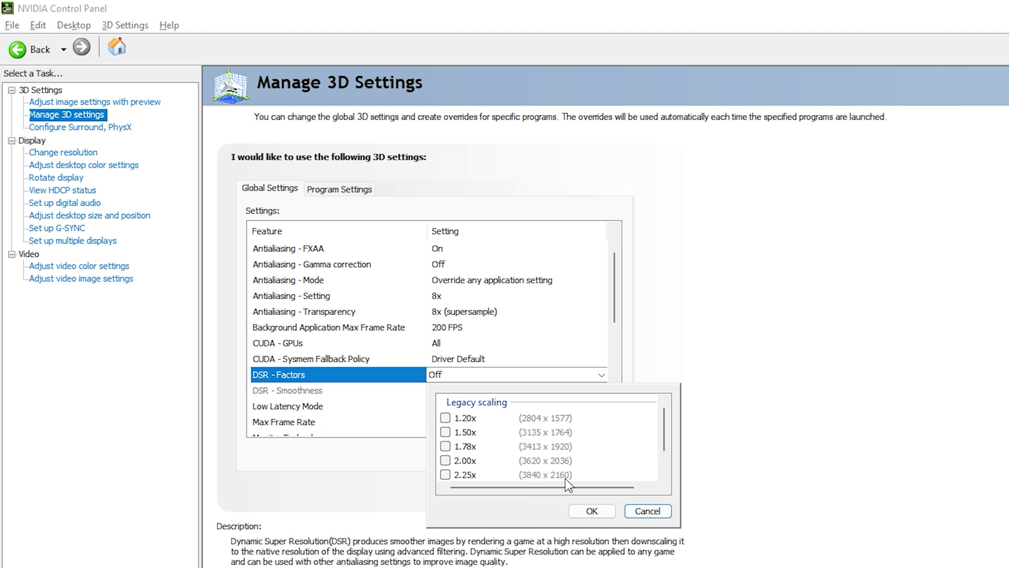
pyautogui.click(446, 476)
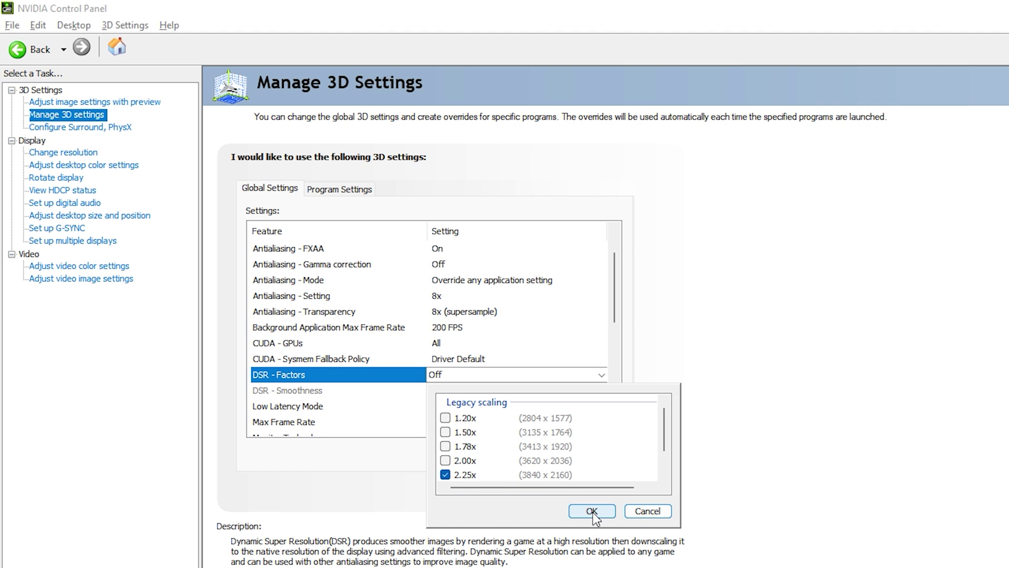
pyautogui.click(593, 512)
pyautogui.click(489, 391)
pyautogui.click(490, 393)
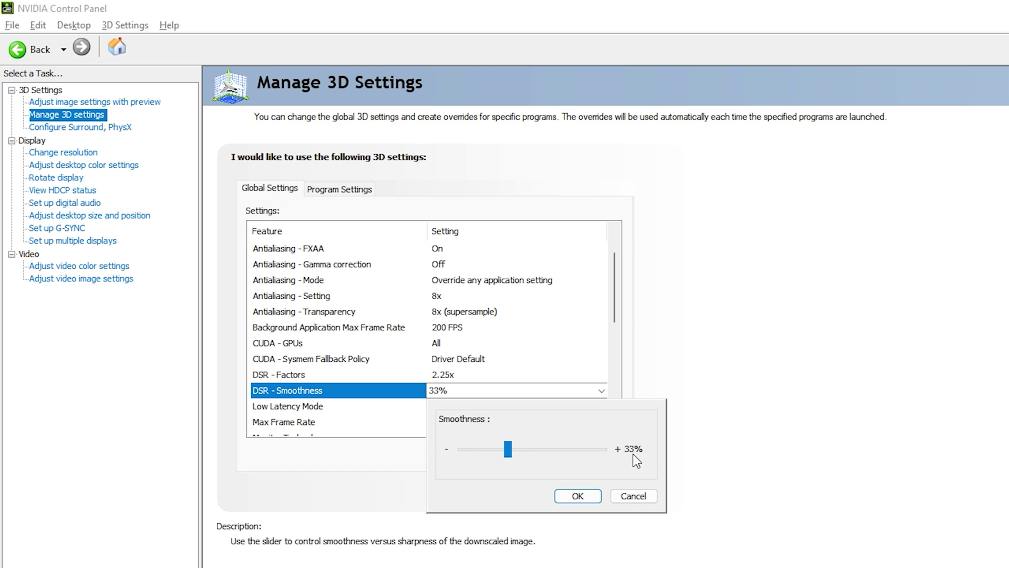
pyautogui.click(578, 496)
# Set Low Latency Mode On and limit Max Frame Rate to 1000 FPS
pyautogui.click(477, 363)
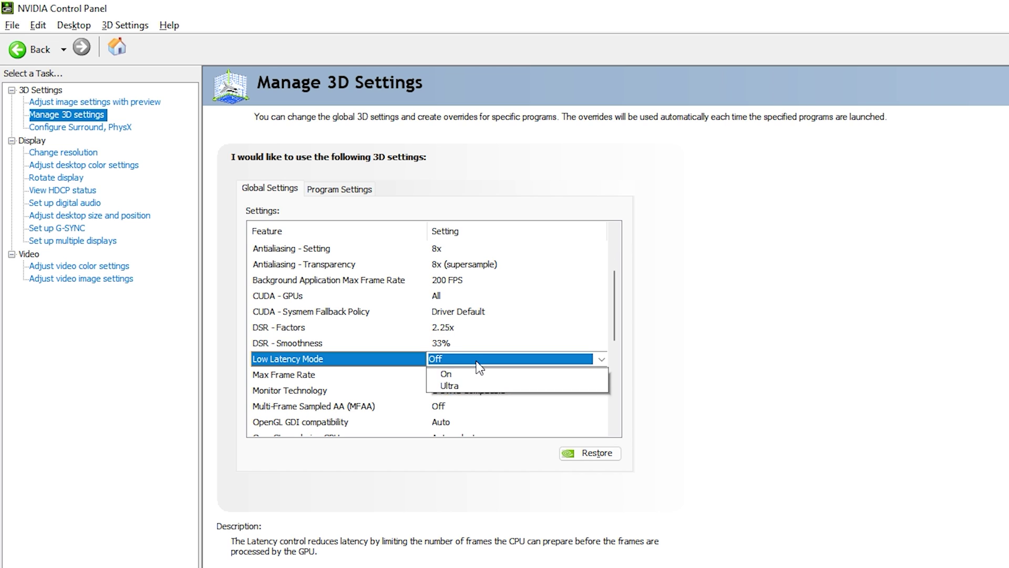
pyautogui.click(477, 387)
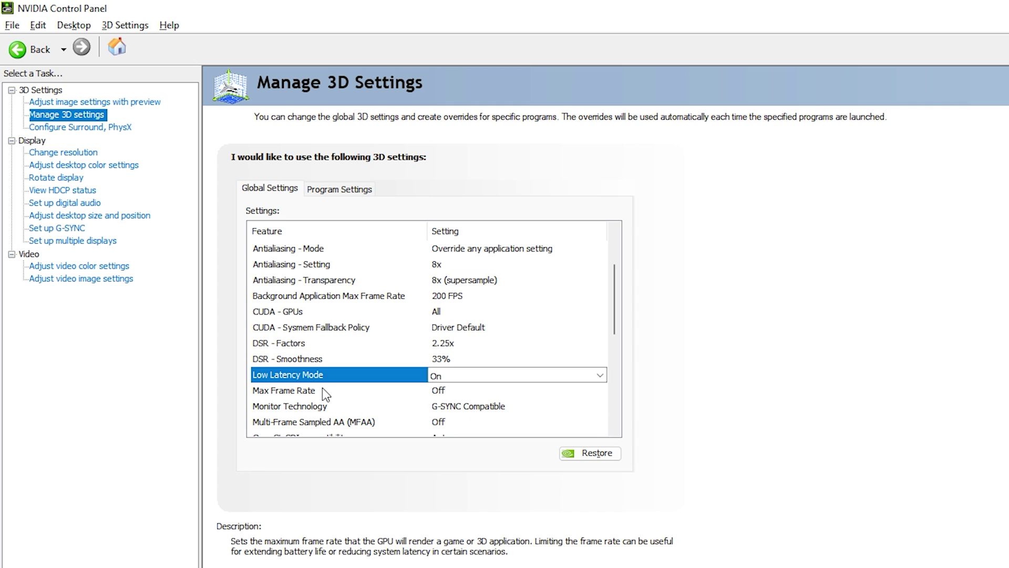
pyautogui.click(387, 392)
pyautogui.click(465, 390)
pyautogui.click(455, 447)
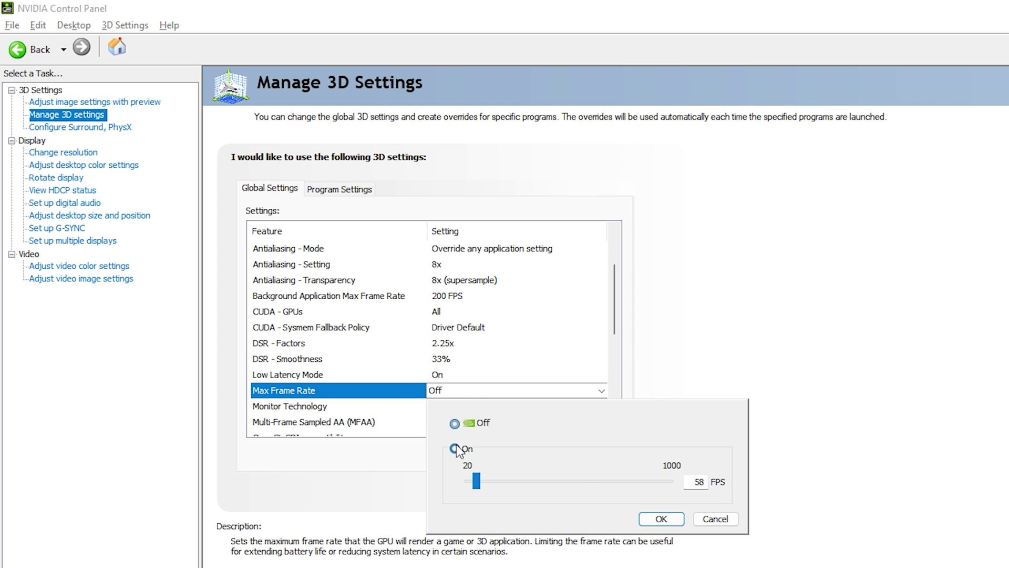
pyautogui.moveTo(478, 482); pyautogui.dragTo(712, 487)
pyautogui.click(661, 519)
# Keep Monitor Technology at G-SYNC Compatible and turn MFAA on
pyautogui.click(482, 404)
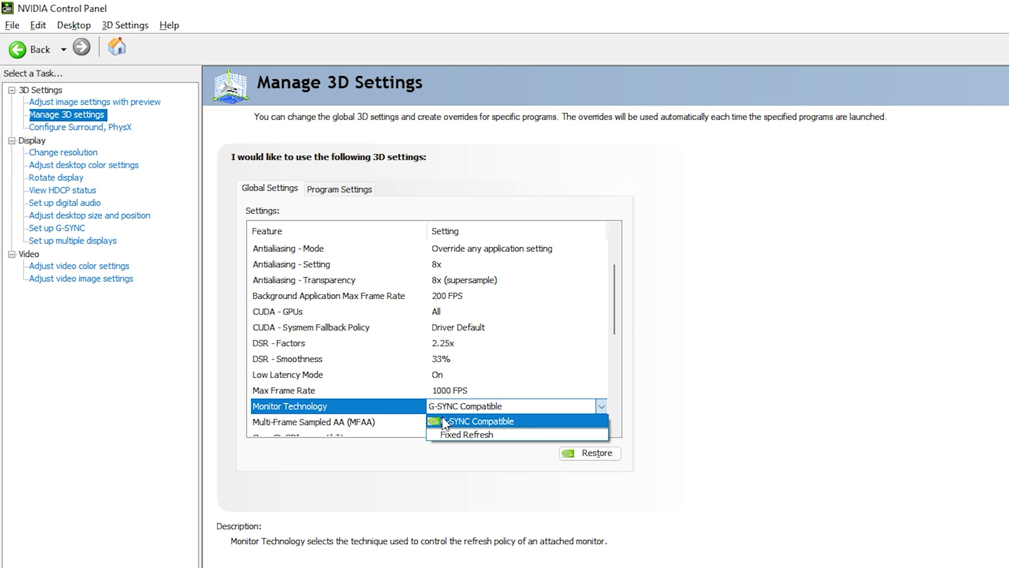
pyautogui.click(513, 422)
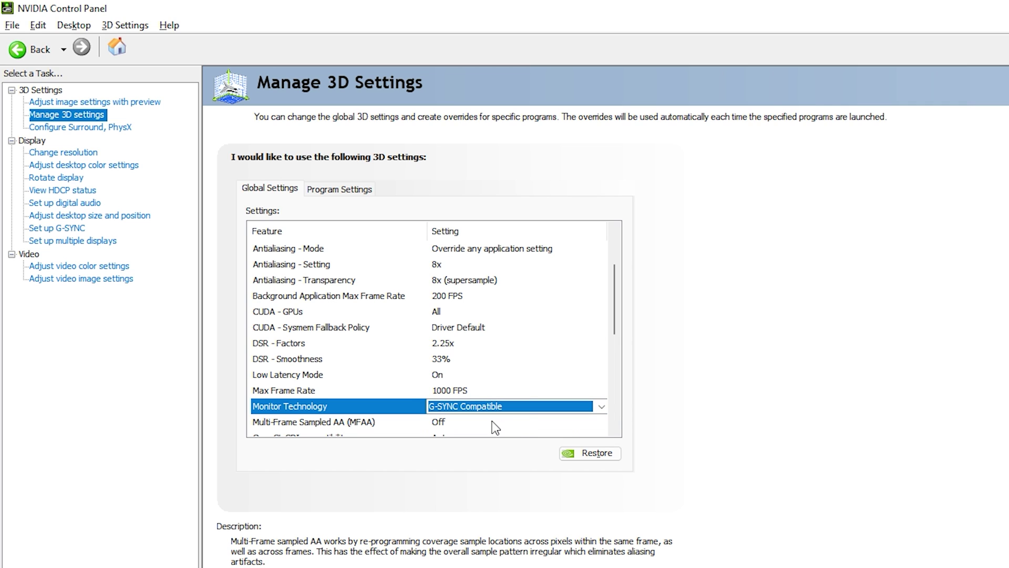
pyautogui.scroll(-1, 315, 382)
pyautogui.click(306, 375)
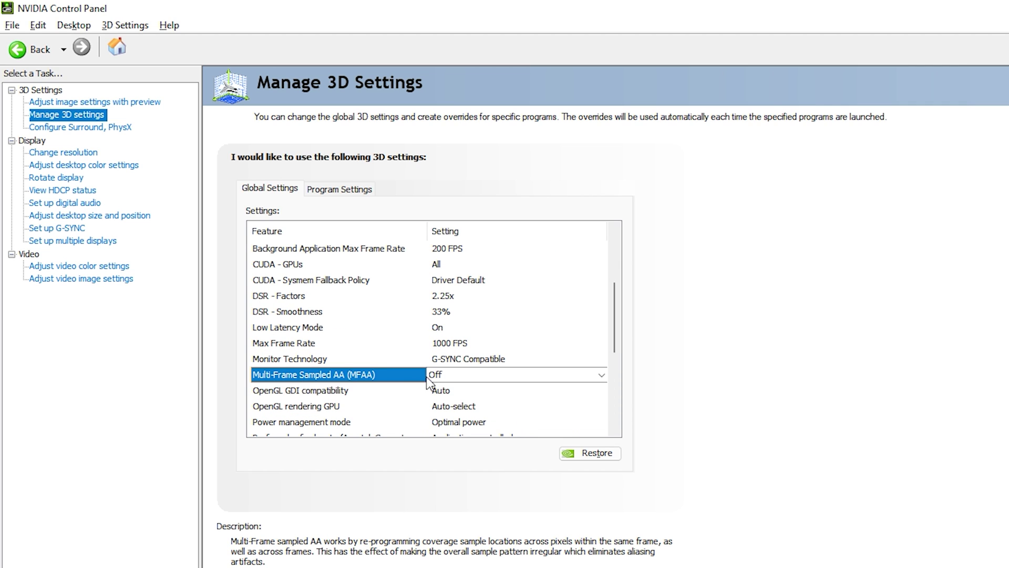
pyautogui.click(483, 374)
pyautogui.click(471, 405)
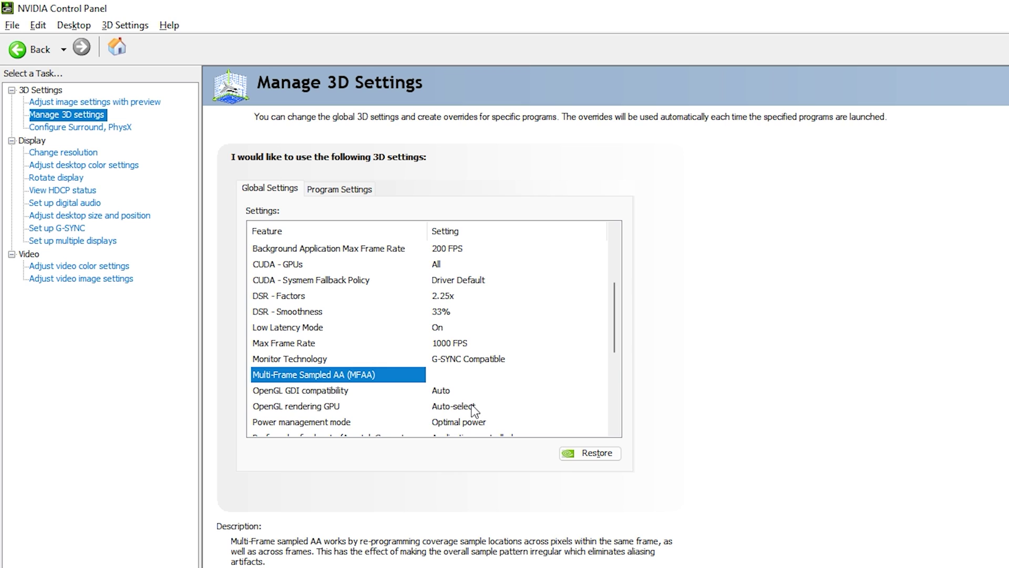
# Set OpenGL GDI compatibility to Prefer performance
pyautogui.scroll(-1, 475, 410)
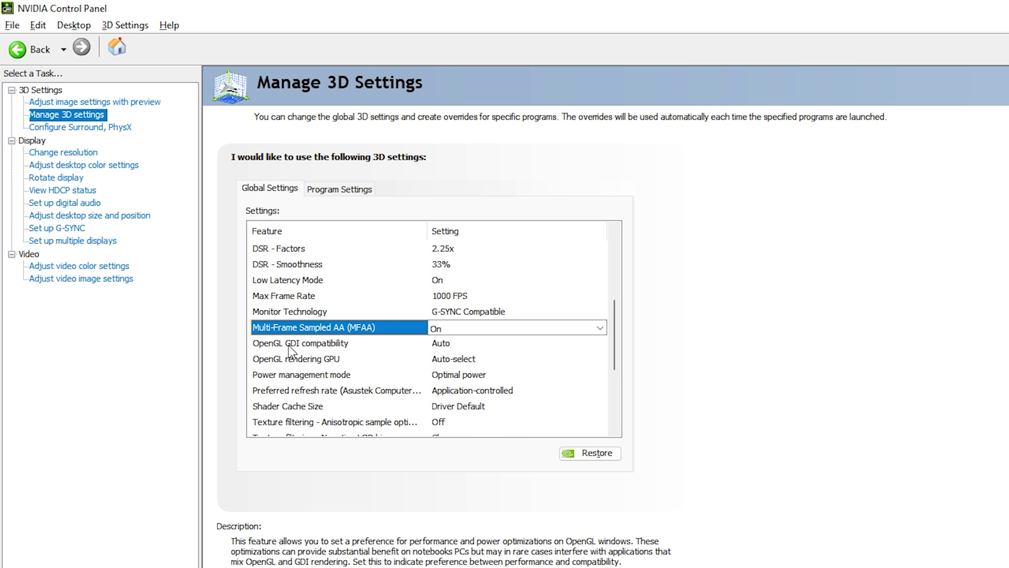
pyautogui.click(483, 347)
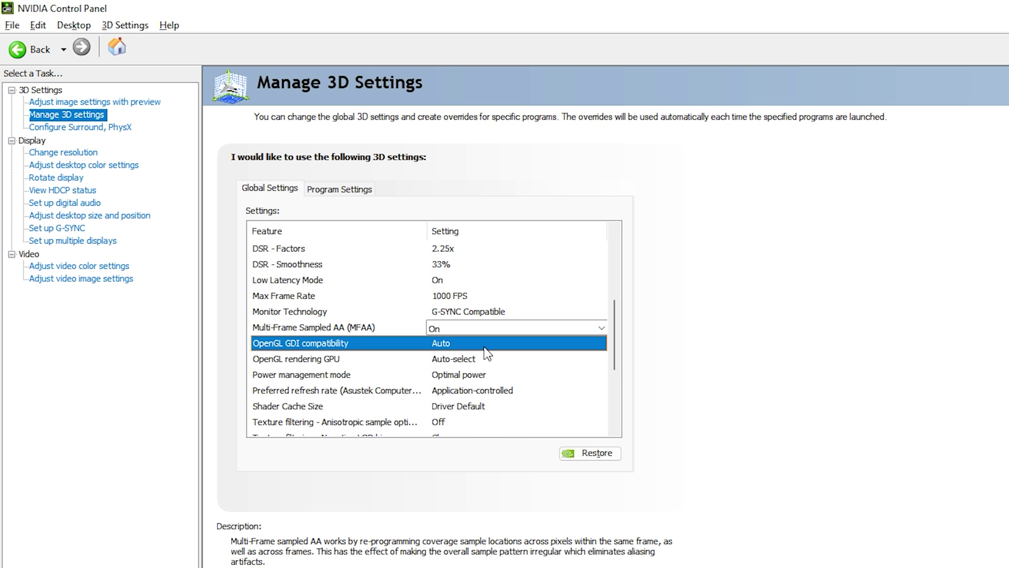
pyautogui.click(483, 347)
pyautogui.click(530, 371)
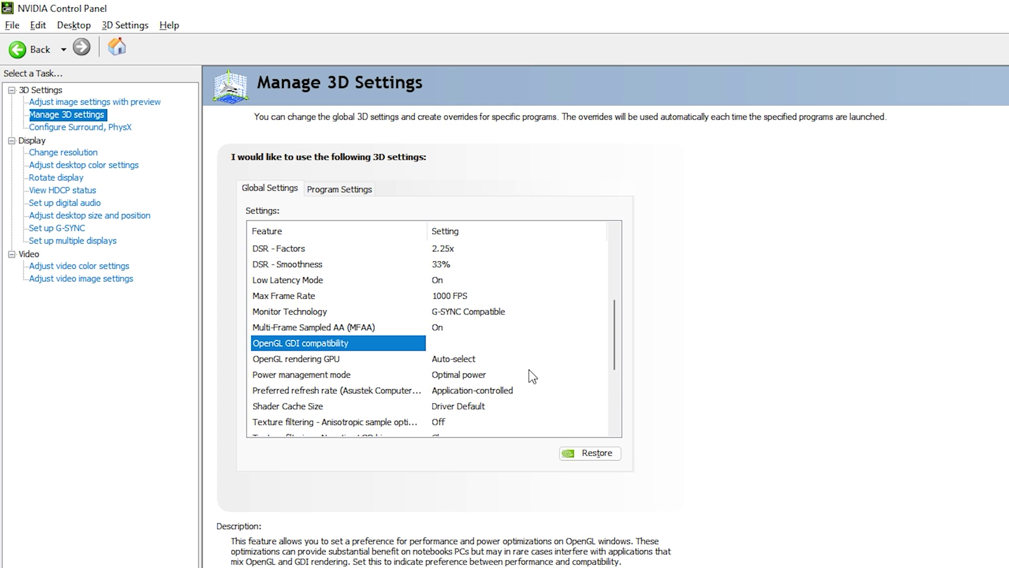
pyautogui.click(475, 347)
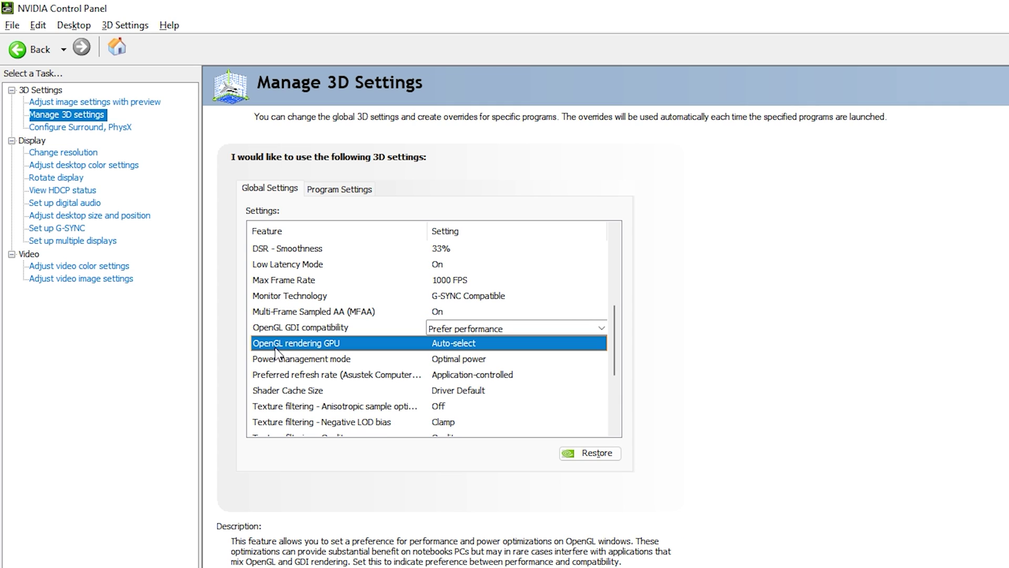
# Render OpenGL on the GeForce GTX 1660 Ti and set power management to Prefer maximum performance
pyautogui.click(475, 349)
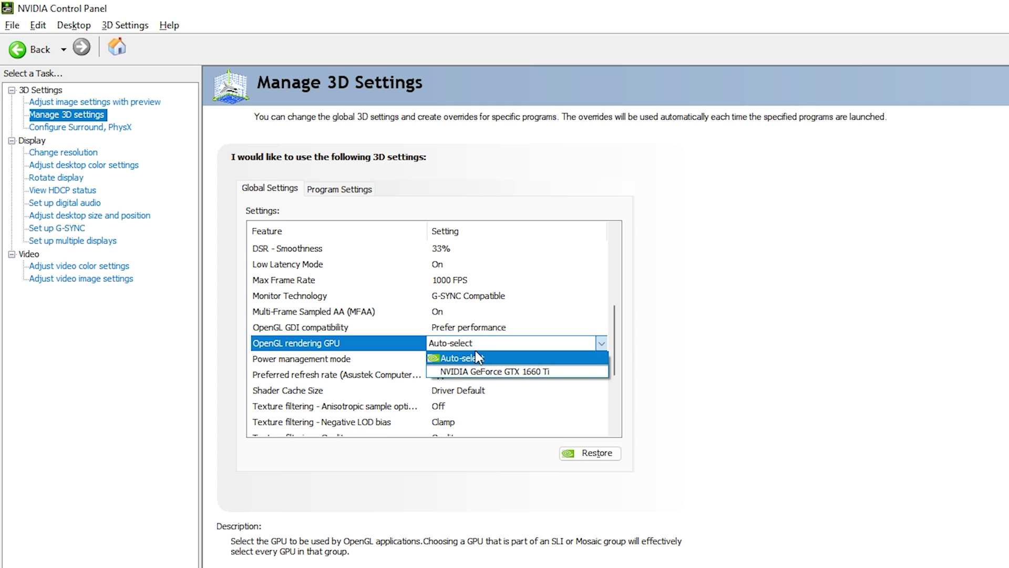
pyautogui.click(542, 372)
pyautogui.click(307, 297)
pyautogui.click(490, 298)
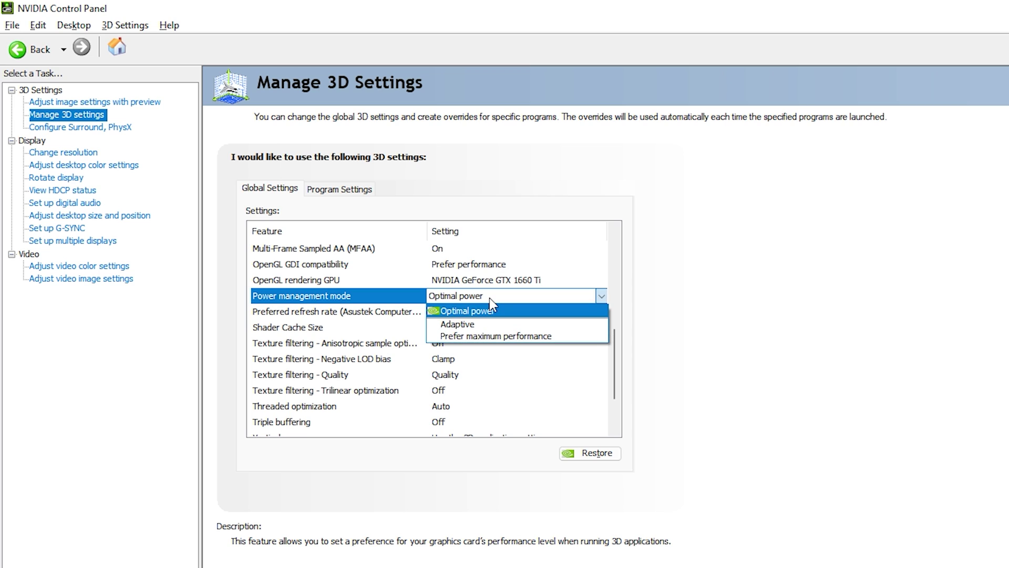
pyautogui.click(511, 336)
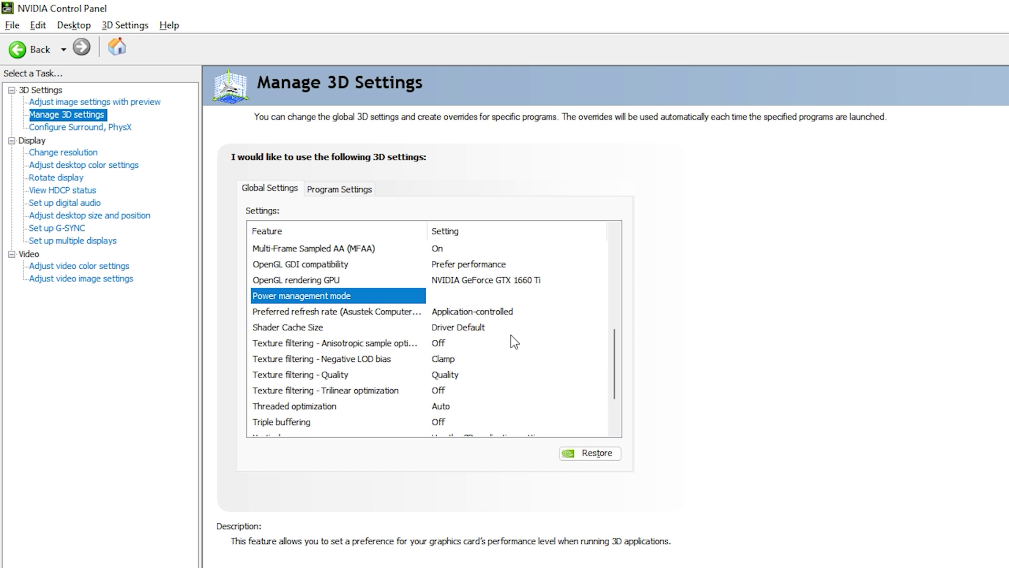
# Keep preferred refresh rate Application-controlled and shader cache size at Driver Default
pyautogui.click(284, 295)
pyautogui.click(483, 298)
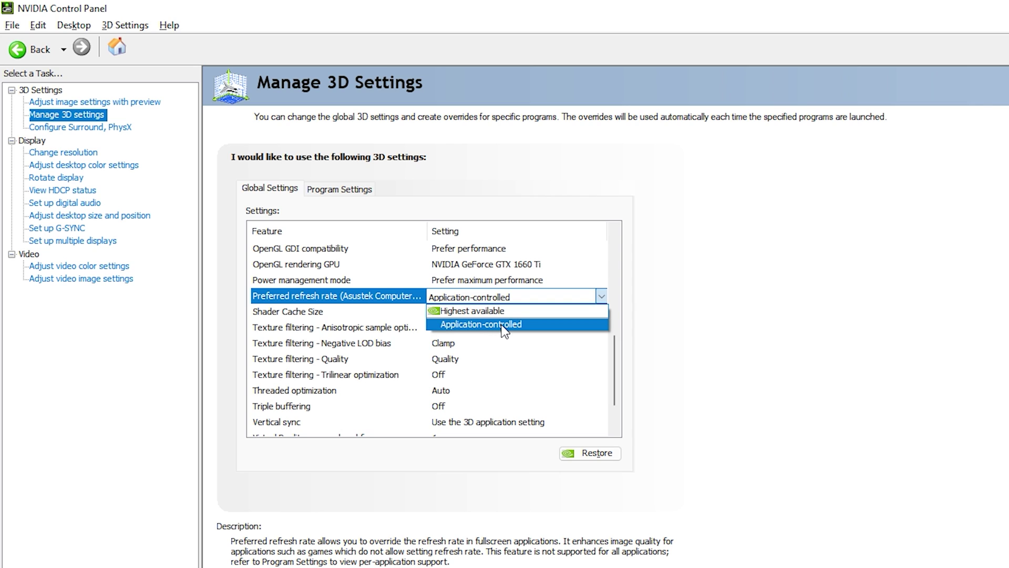
pyautogui.click(504, 324)
pyautogui.click(300, 311)
pyautogui.click(476, 312)
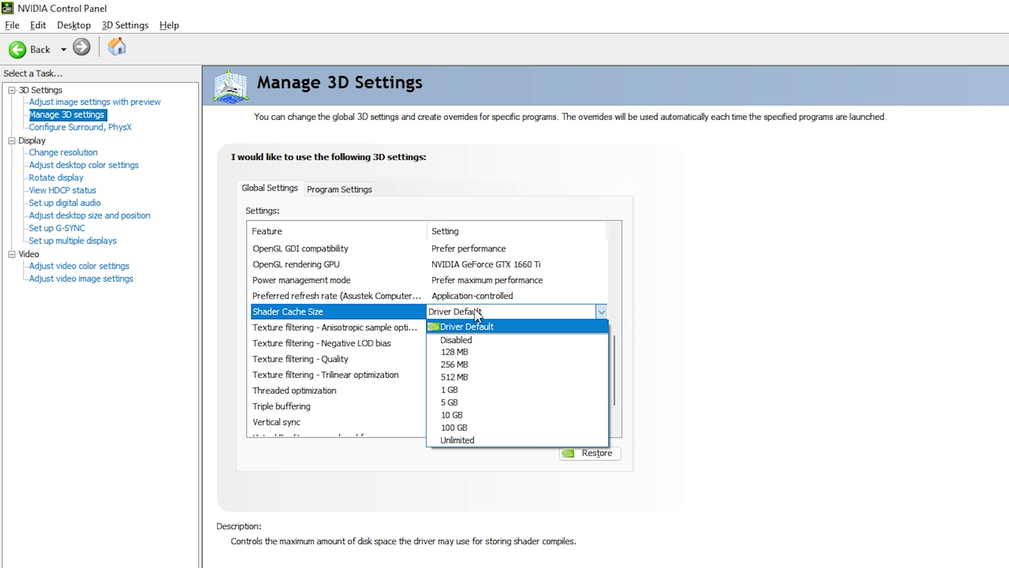
pyautogui.click(261, 328)
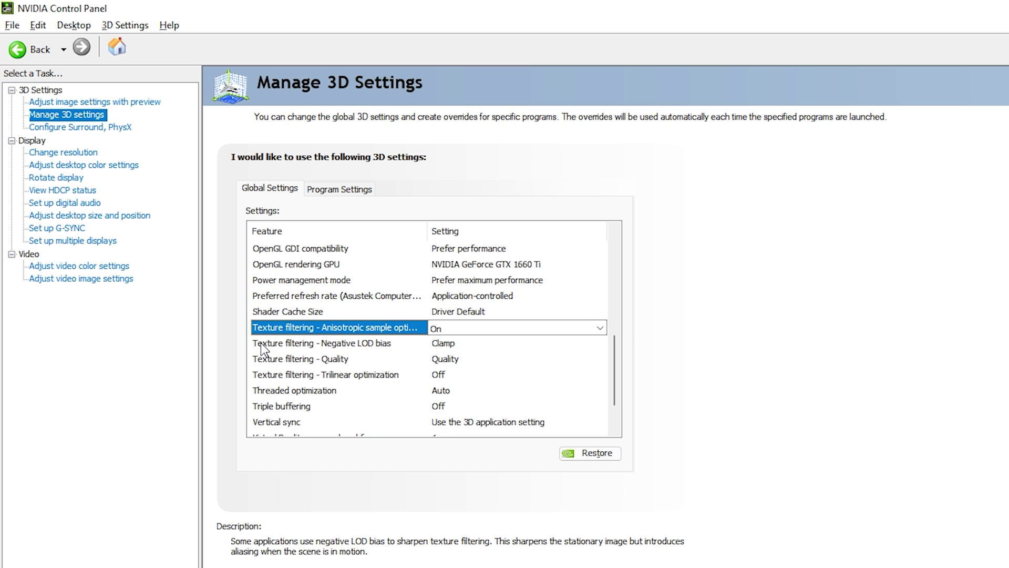
# Keep Negative LOD bias at Clamp
pyautogui.click(458, 342)
pyautogui.click(458, 344)
pyautogui.click(464, 373)
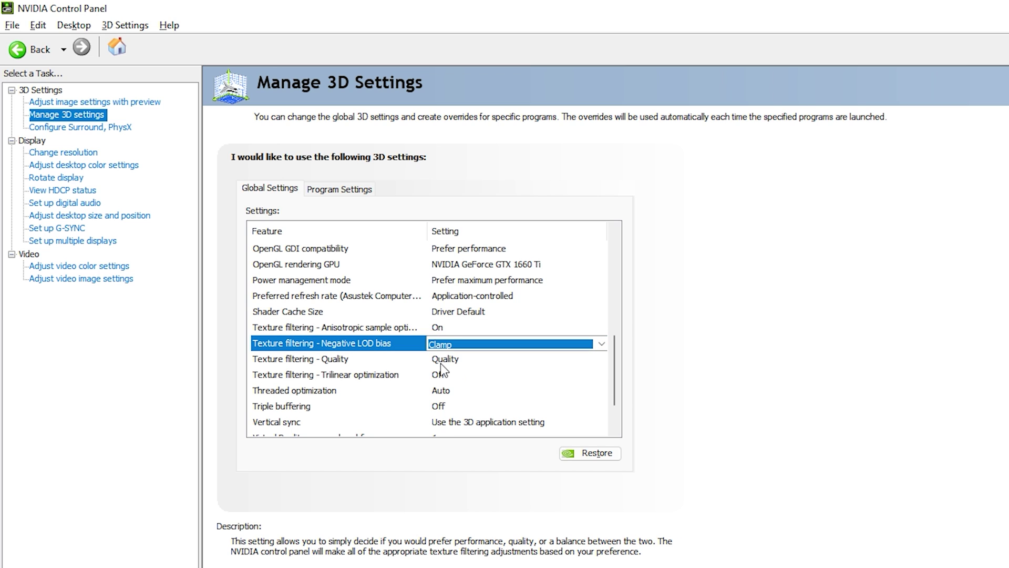
pyautogui.click(446, 361)
pyautogui.click(445, 362)
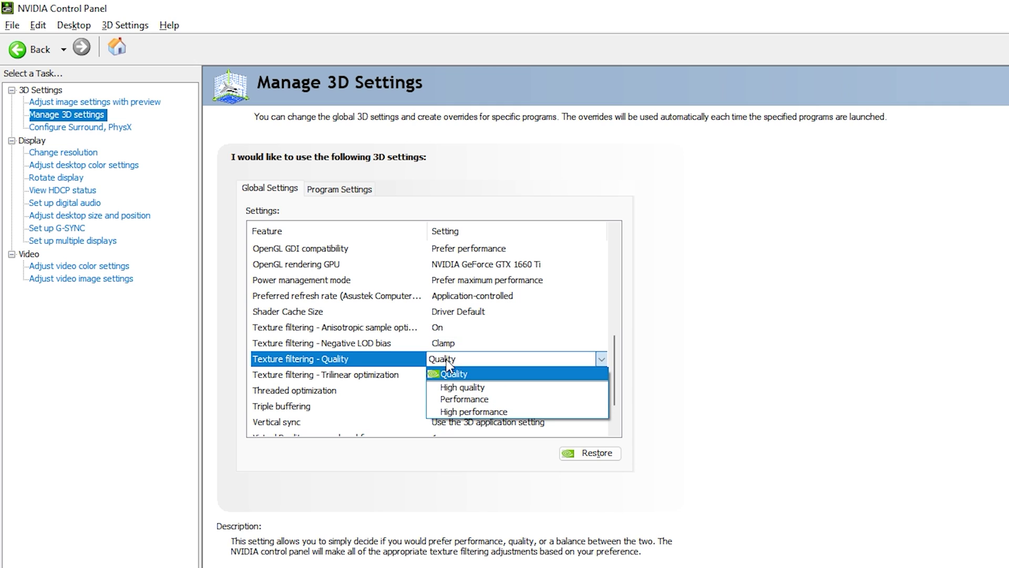
# Set texture filtering quality to High performance and keep trilinear optimization On
pyautogui.click(507, 413)
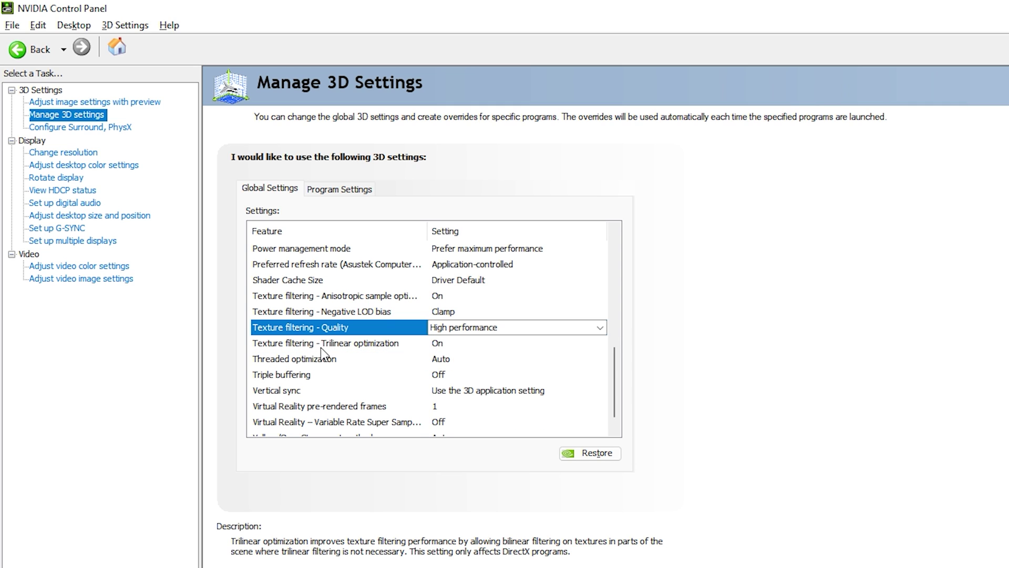
pyautogui.click(305, 344)
pyautogui.click(450, 347)
pyautogui.click(449, 347)
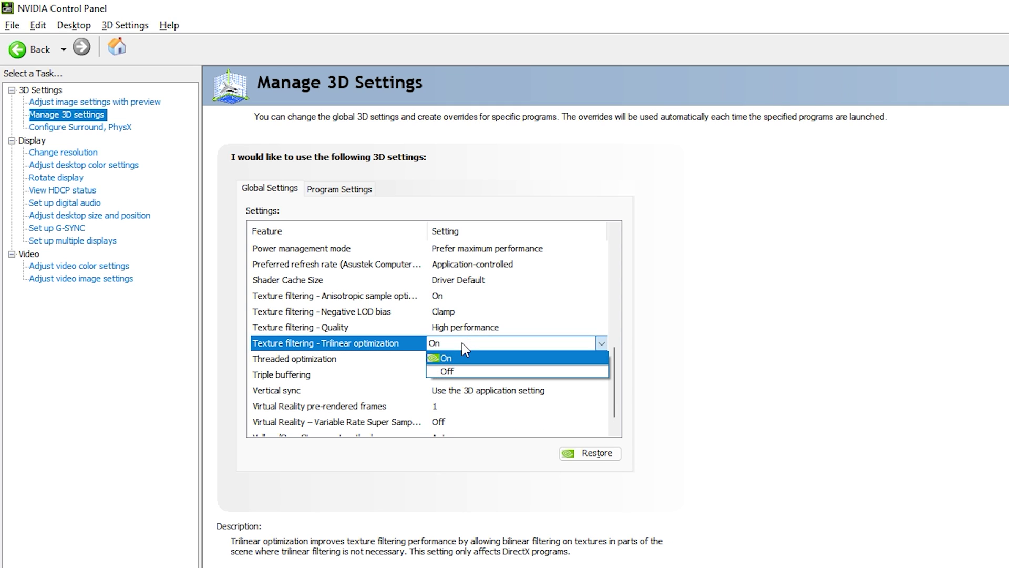
pyautogui.click(466, 363)
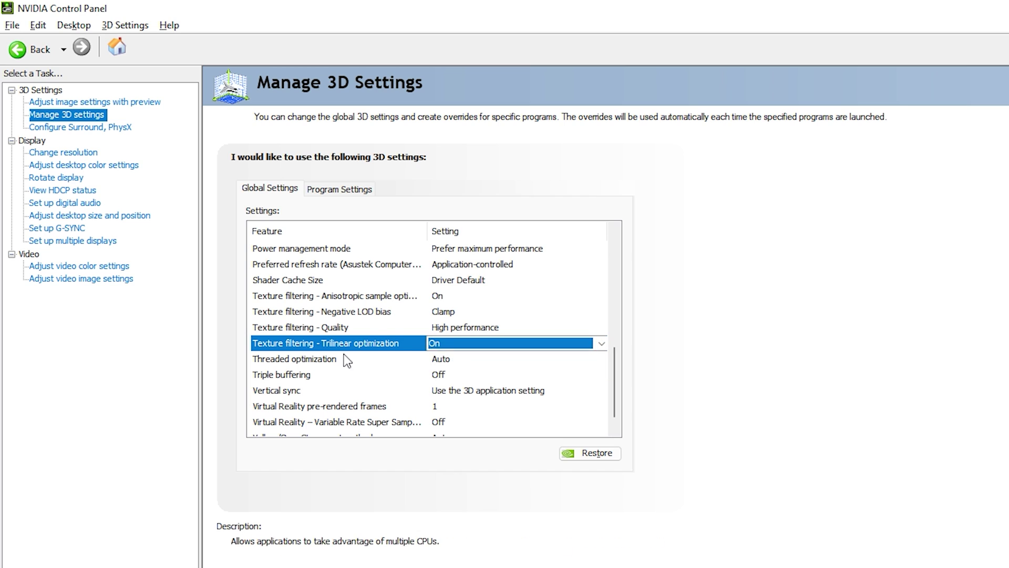
# Turn threaded optimization and triple buffering on
pyautogui.click(344, 358)
pyautogui.click(469, 362)
pyautogui.click(469, 362)
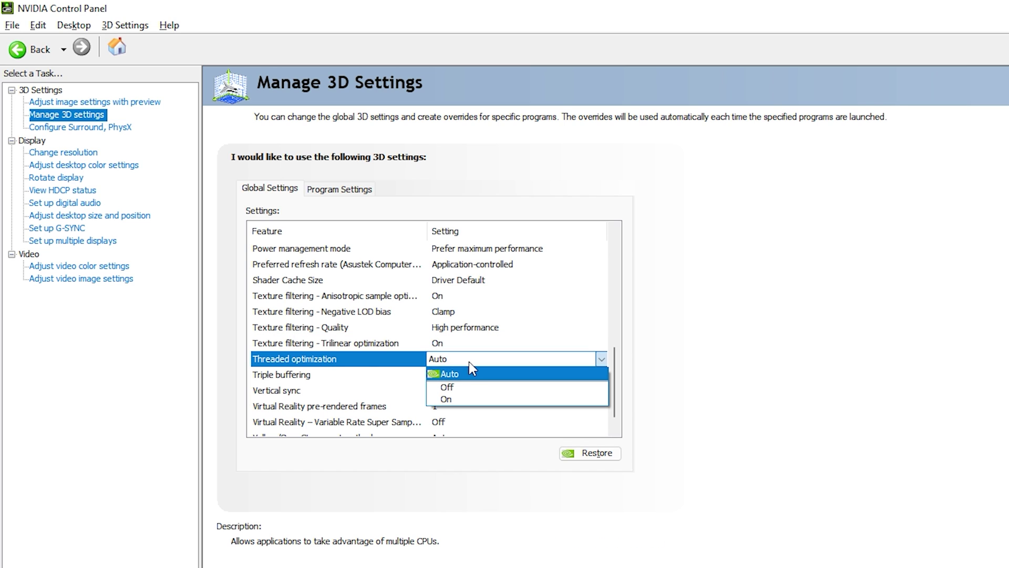
pyautogui.click(466, 399)
pyautogui.click(379, 371)
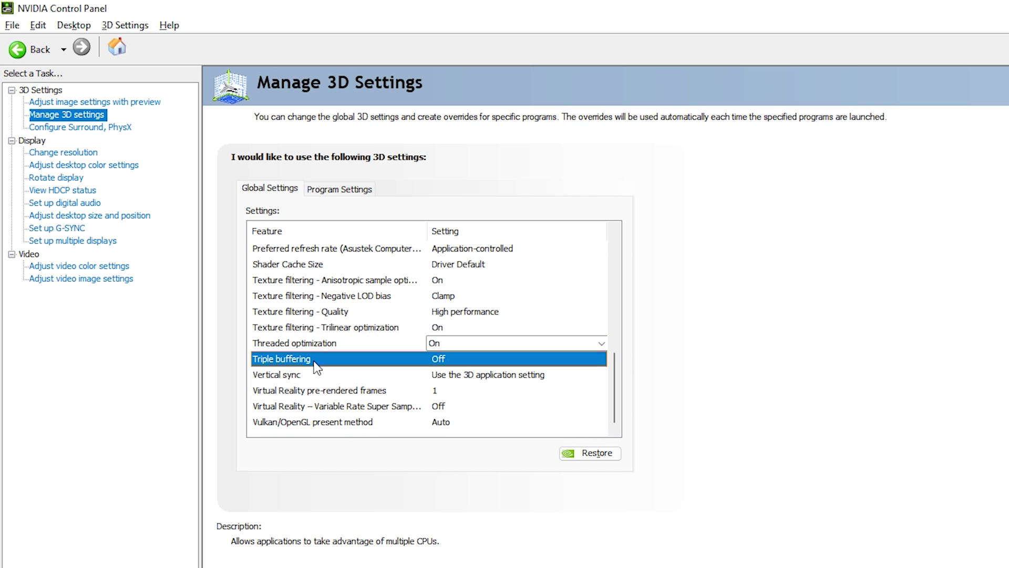
pyautogui.click(453, 361)
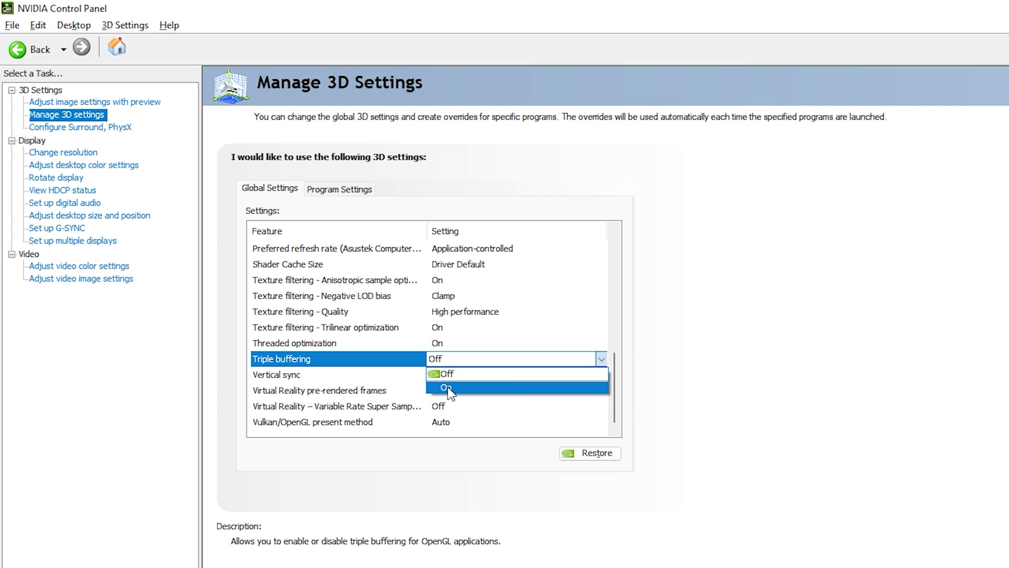
pyautogui.click(453, 386)
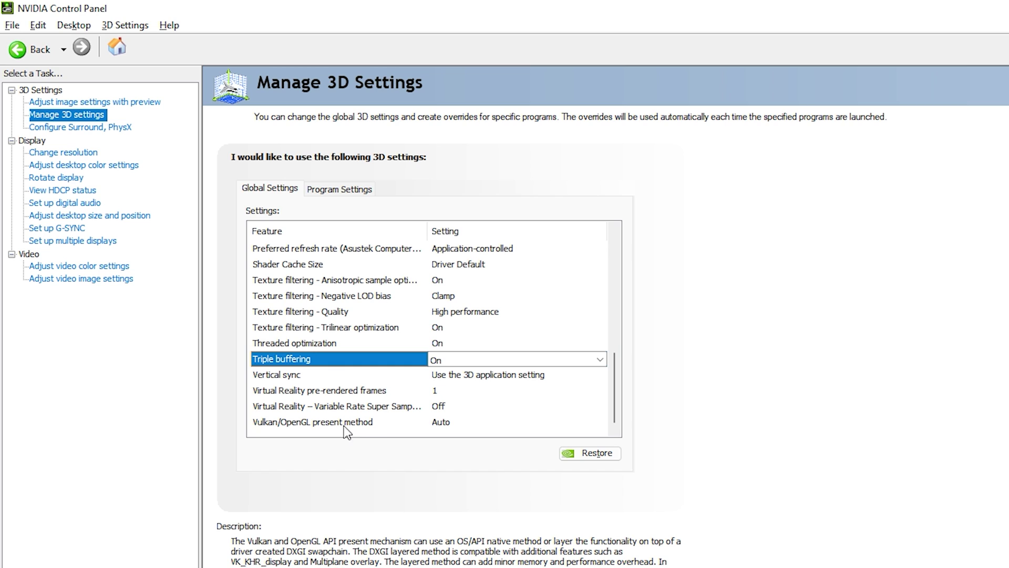
# Set Vulkan/OpenGL present method to Prefer layered on DXGI Swapchain
pyautogui.click(448, 424)
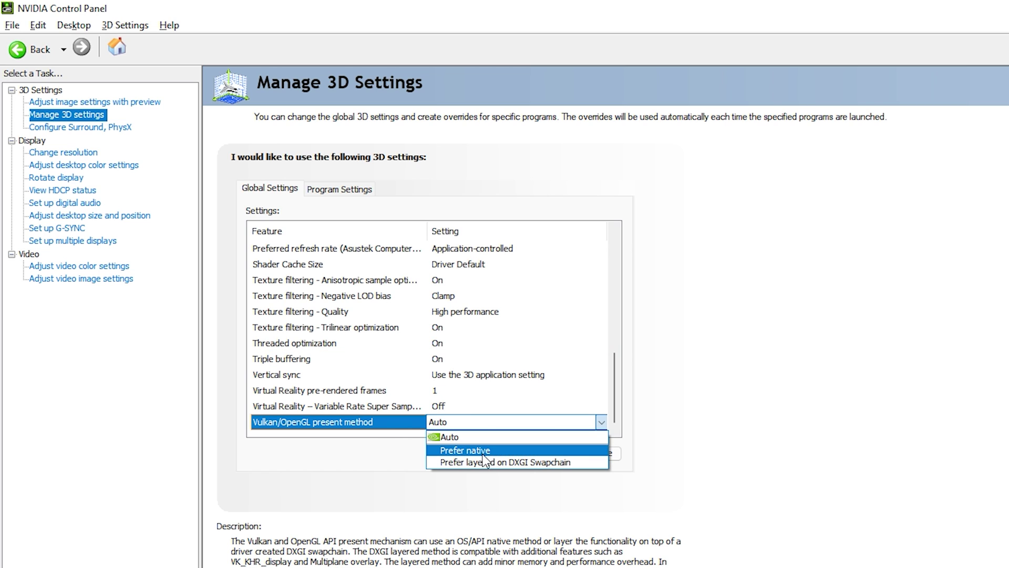
pyautogui.click(533, 463)
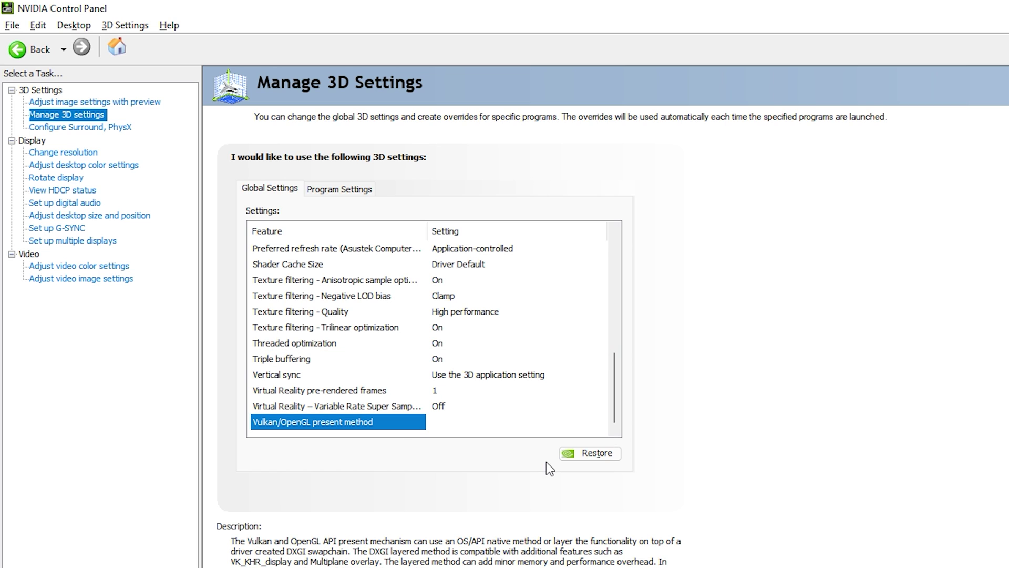
pyautogui.scroll(8, 580, 384)
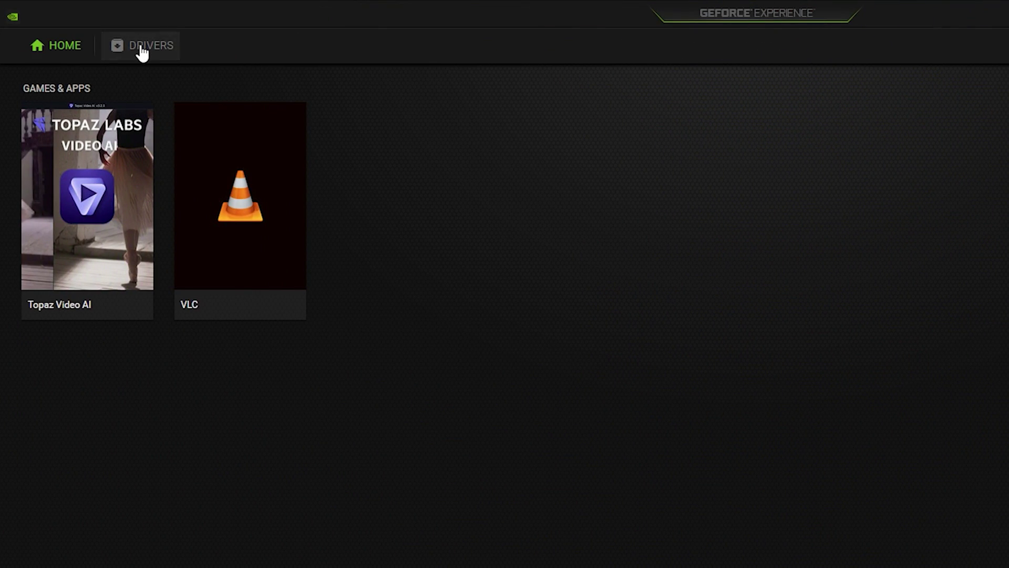
# On the GeForce Experience Drivers page, change the driver preference to Game Ready Driver
pyautogui.click(141, 55)
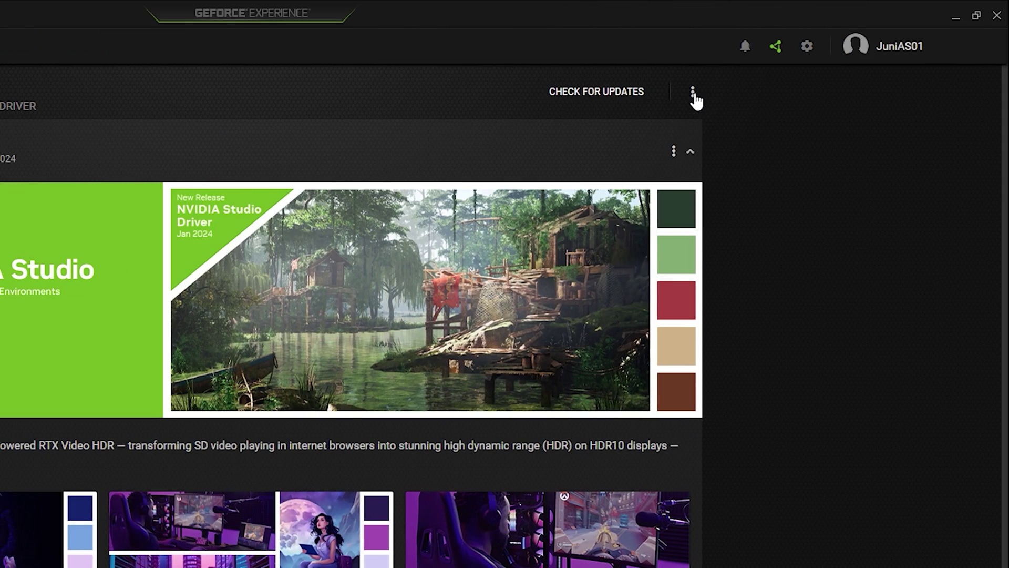
pyautogui.click(693, 91)
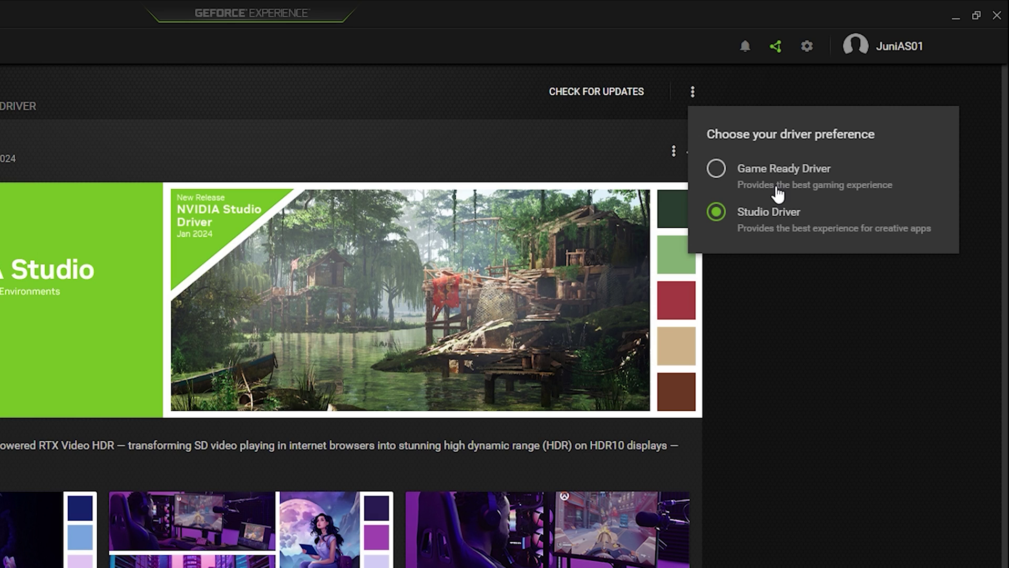
pyautogui.click(806, 169)
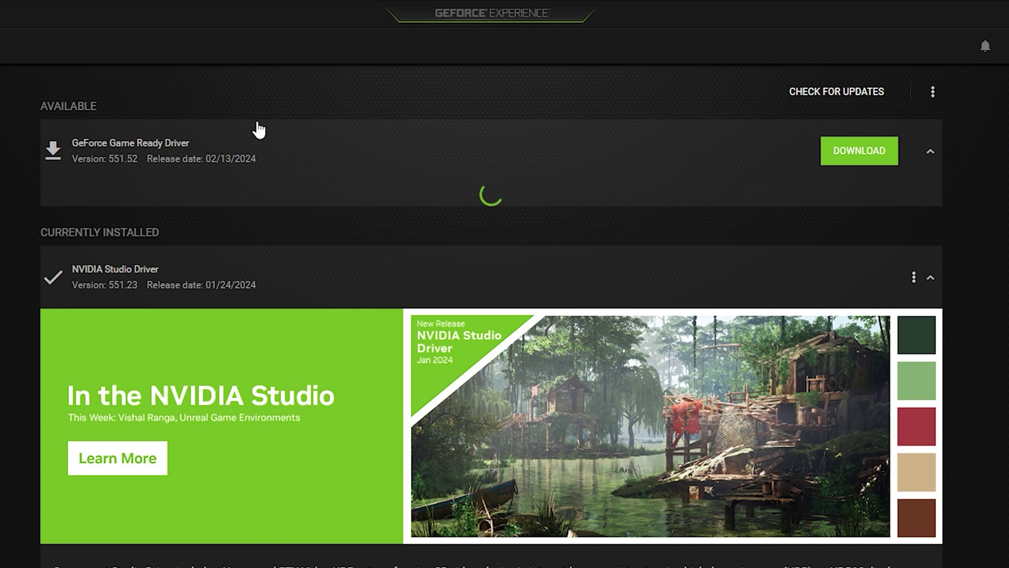